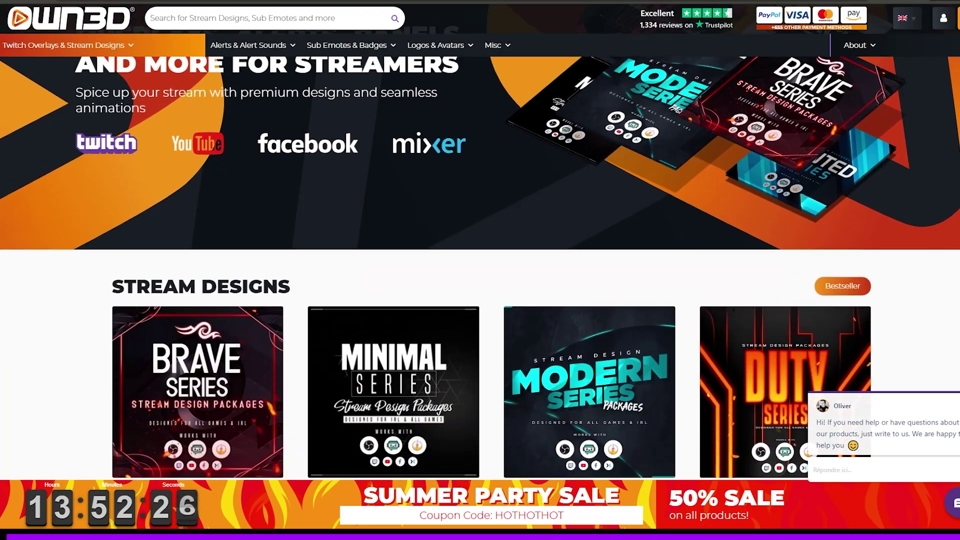
- Scroll through OWN3D's Stream Designs, Twitch Alerts and Alert Sounds listings
{"action": "scroll", "coordinate": [480, 265], "scroll_direction": "down", "scroll_amount": 9}
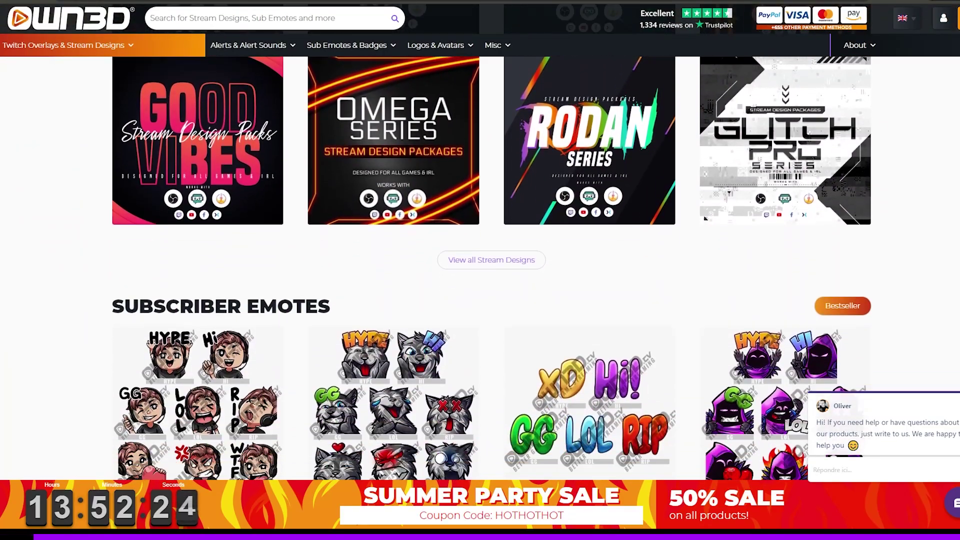
{"action": "scroll", "coordinate": [480, 265], "scroll_direction": "down", "scroll_amount": 8}
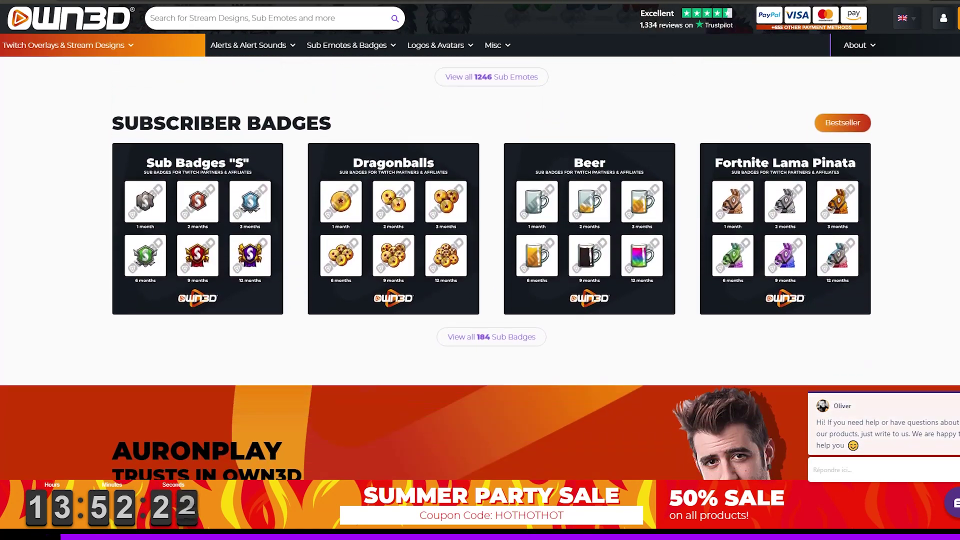
{"action": "scroll", "coordinate": [481, 265], "scroll_direction": "down", "scroll_amount": 9}
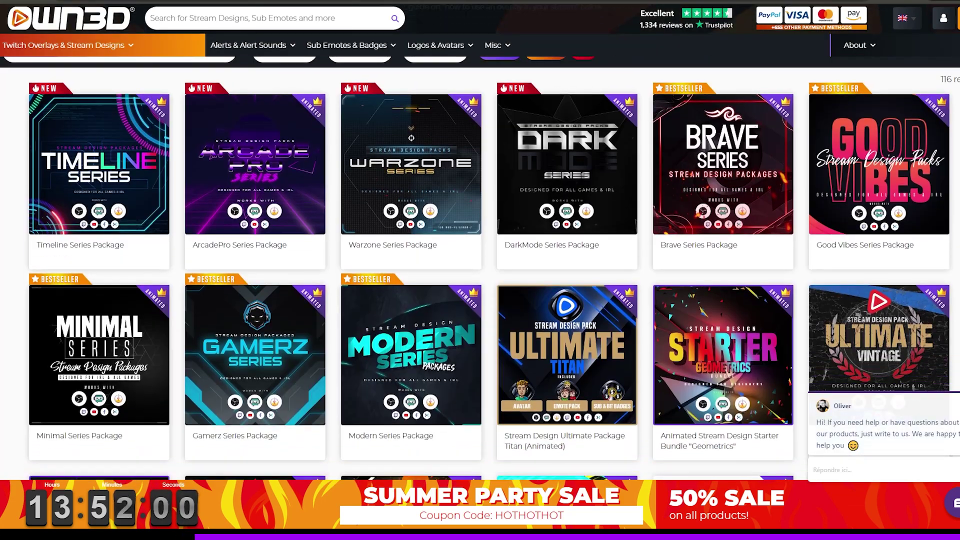
{"action": "scroll", "coordinate": [480, 288], "scroll_direction": "down", "scroll_amount": 5}
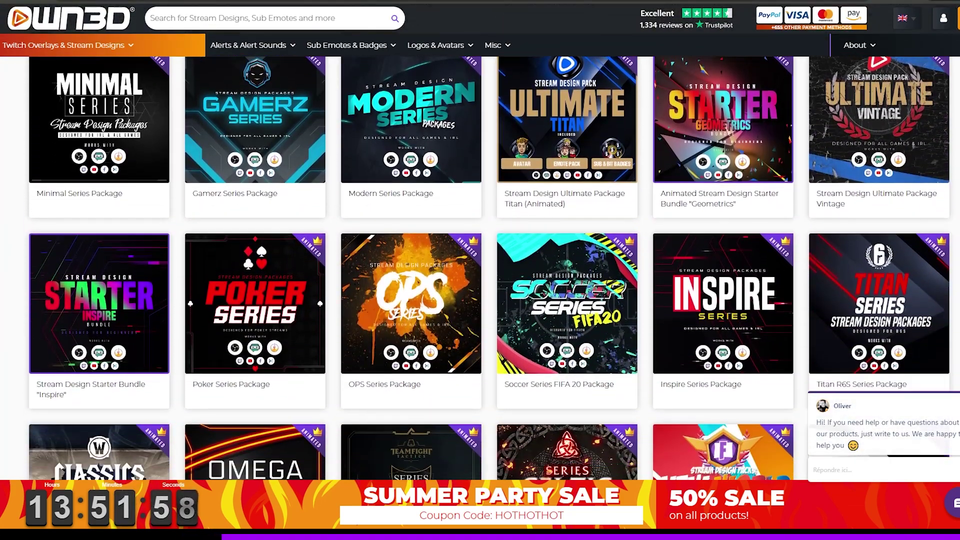
{"action": "scroll", "coordinate": [480, 287], "scroll_direction": "down", "scroll_amount": 4}
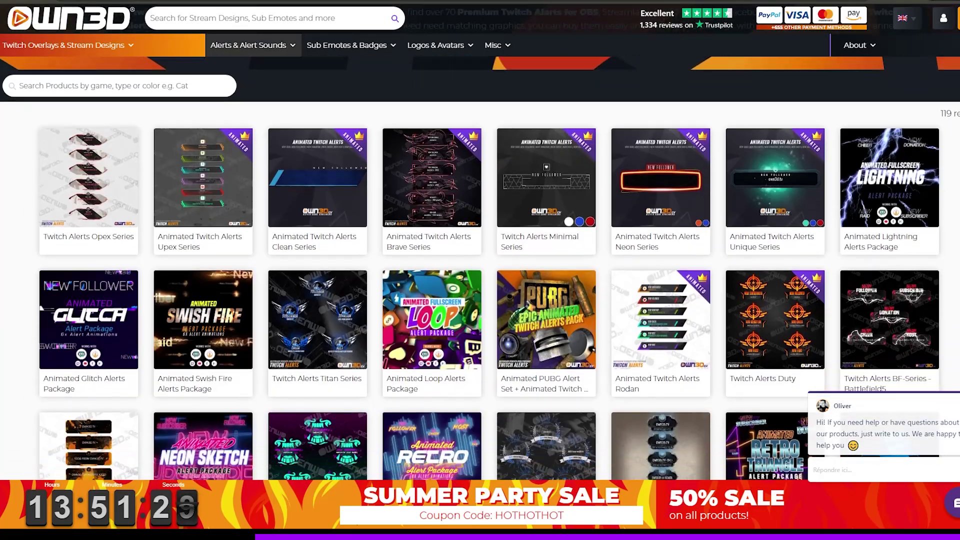
{"action": "scroll", "coordinate": [481, 288], "scroll_direction": "down", "scroll_amount": 5}
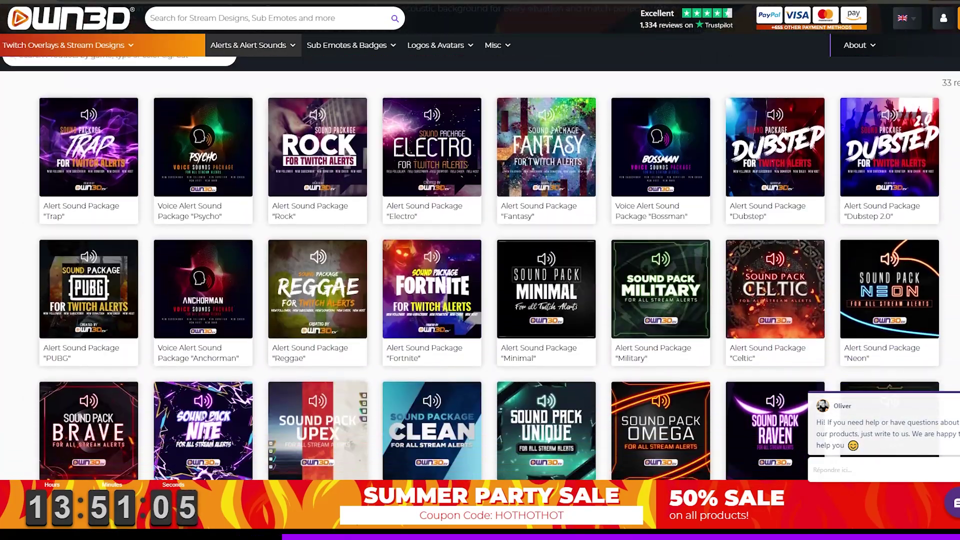
{"action": "scroll", "coordinate": [480, 287], "scroll_direction": "down", "scroll_amount": 6}
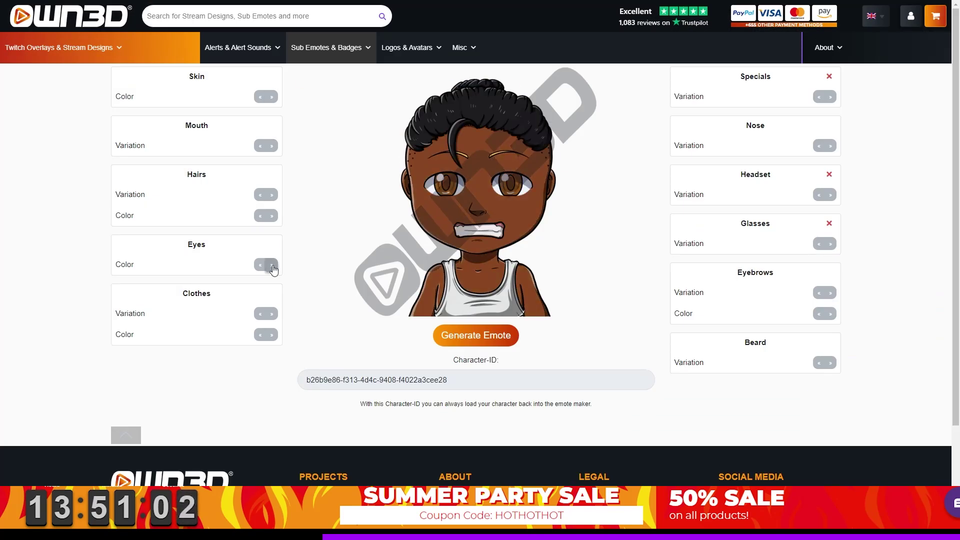
- Switch the character's Specials variation and generate its emote set
{"action": "left_click", "coordinate": [830, 97]}
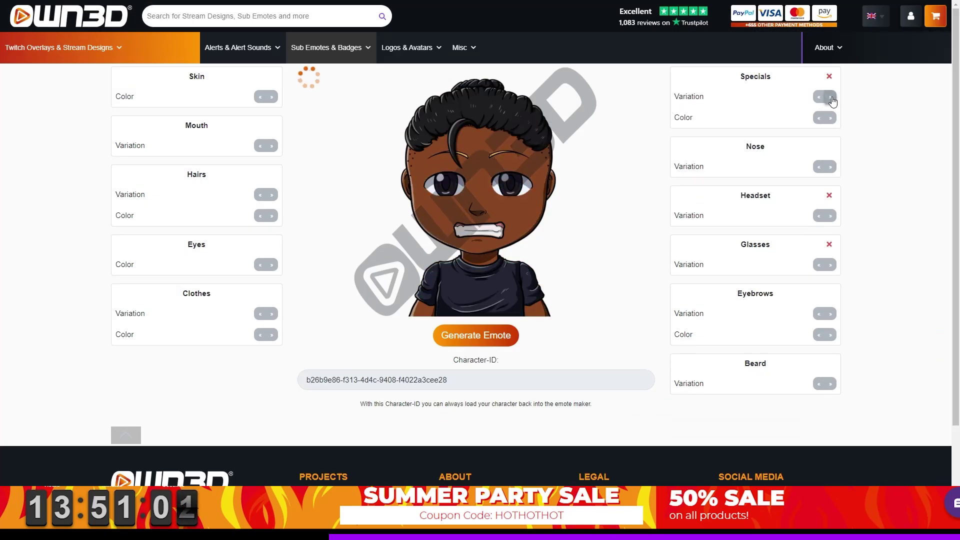
{"action": "left_click", "coordinate": [489, 336]}
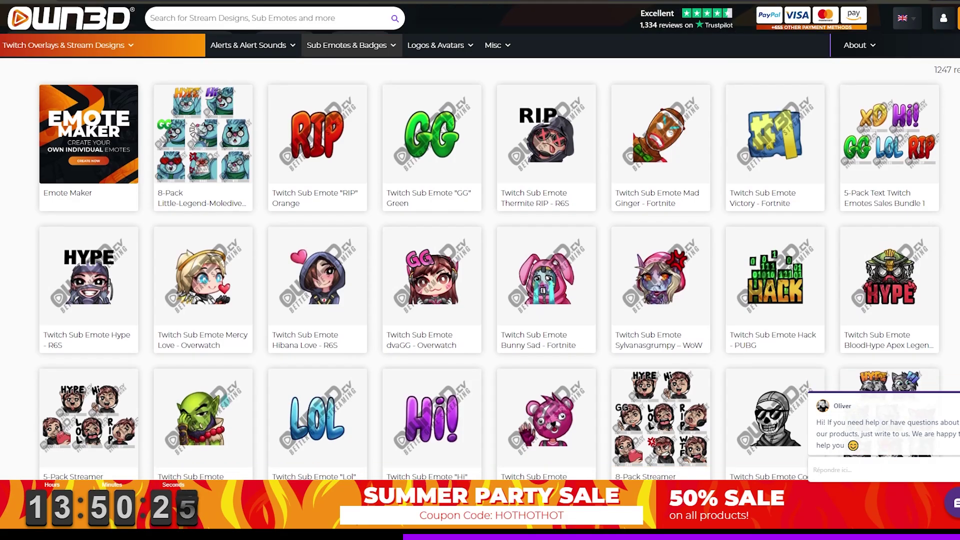
{"action": "scroll", "coordinate": [480, 270], "scroll_direction": "down", "scroll_amount": 4}
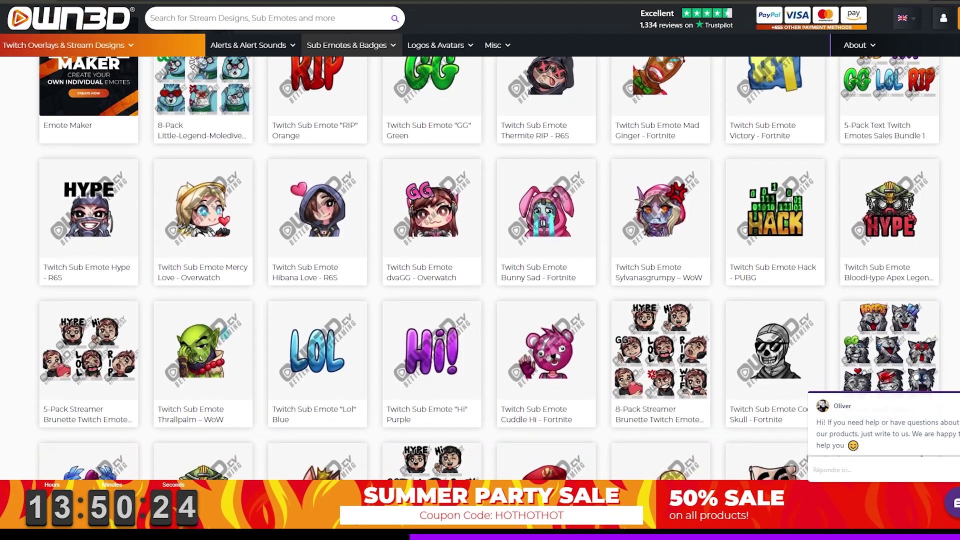
{"action": "scroll", "coordinate": [480, 270], "scroll_direction": "down", "scroll_amount": 5}
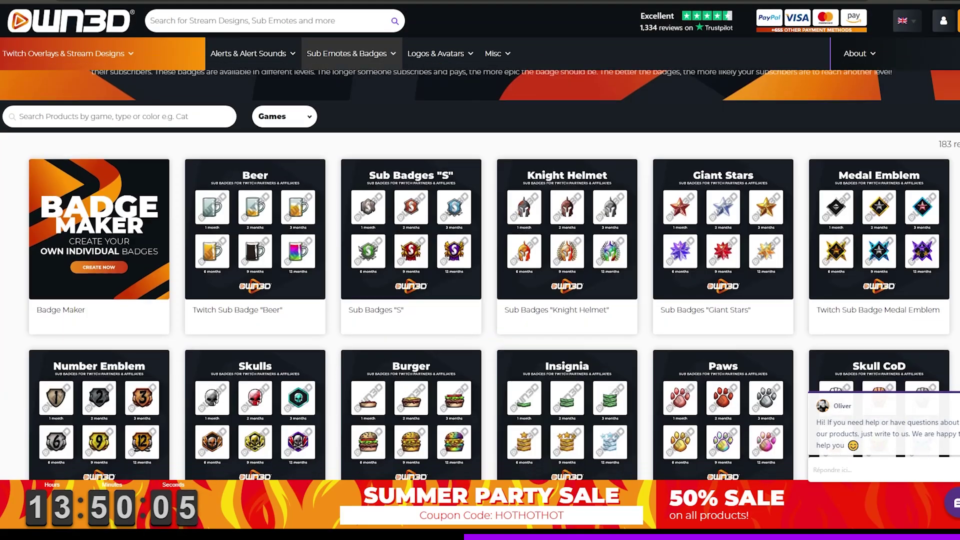
- Browse the Sub Emotes, Sub Badges, Channel Points and Avatar Maker pages
{"action": "scroll", "coordinate": [480, 271], "scroll_direction": "down", "scroll_amount": 2}
{"action": "scroll", "coordinate": [480, 270], "scroll_direction": "down", "scroll_amount": 4}
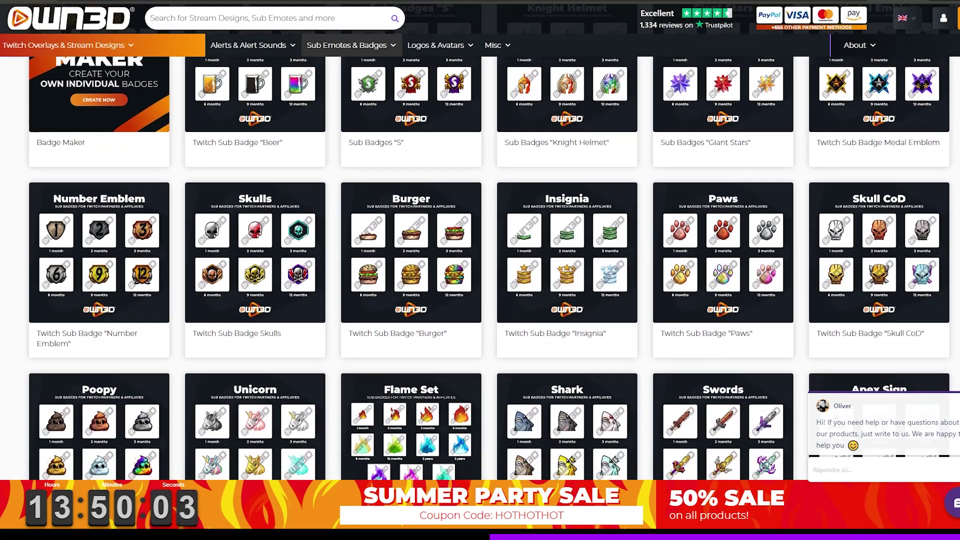
{"action": "scroll", "coordinate": [480, 270], "scroll_direction": "down", "scroll_amount": 3}
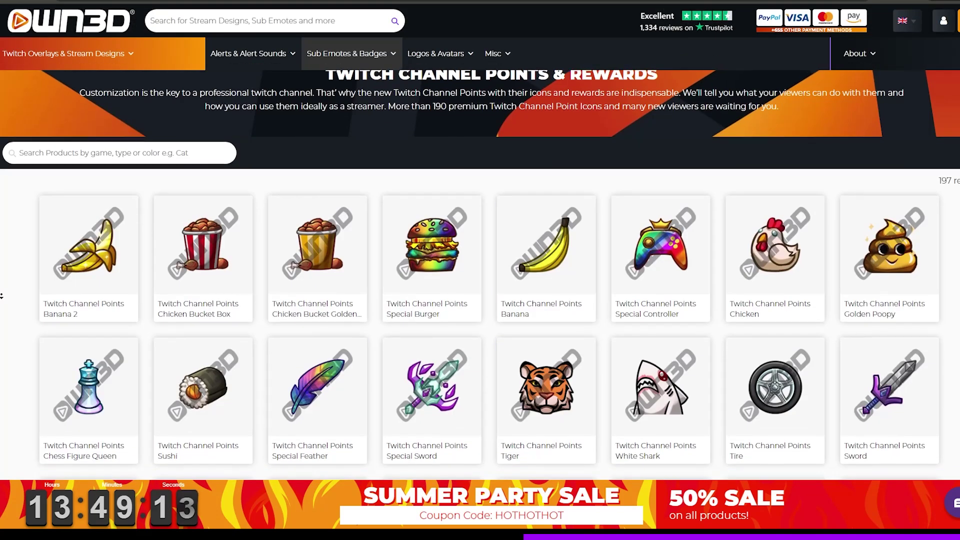
{"action": "scroll", "coordinate": [2, 299], "scroll_direction": "down", "scroll_amount": 1}
{"action": "scroll", "coordinate": [1, 299], "scroll_direction": "down", "scroll_amount": 4}
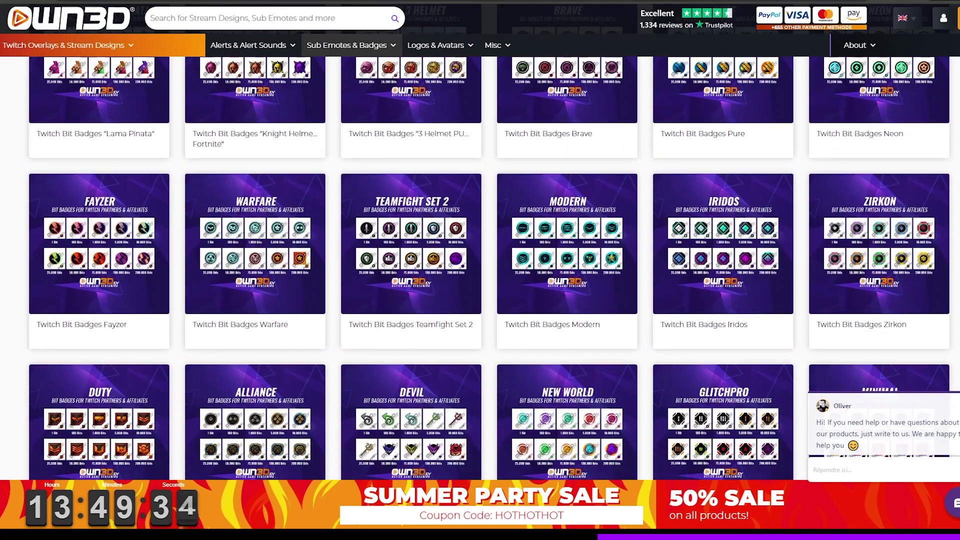
{"action": "scroll", "coordinate": [2, 194], "scroll_direction": "down", "scroll_amount": 1}
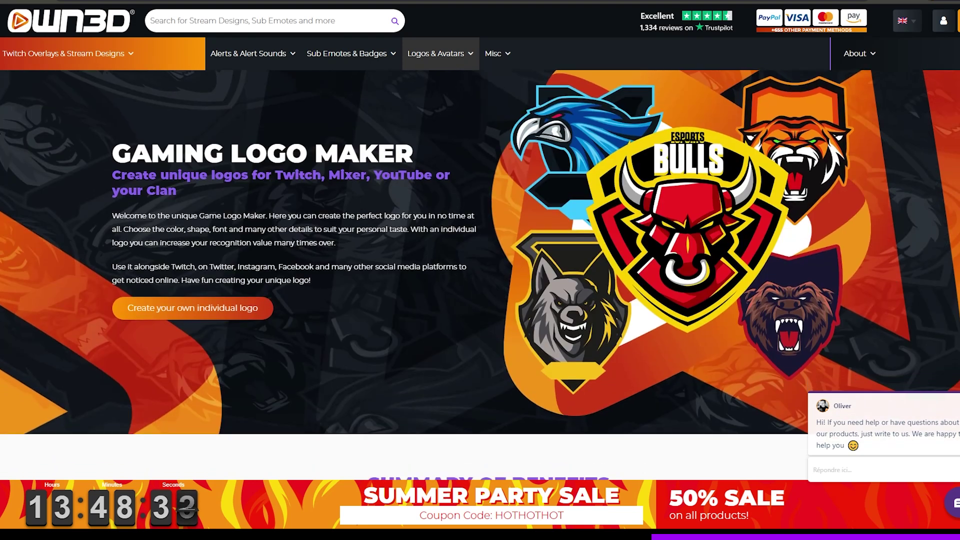
- Scroll through the Gaming Logo Maker, stream overlay and YouTube Banner grids
{"action": "scroll", "coordinate": [2, 194], "scroll_direction": "down", "scroll_amount": 1}
{"action": "scroll", "coordinate": [480, 270], "scroll_direction": "down", "scroll_amount": 5}
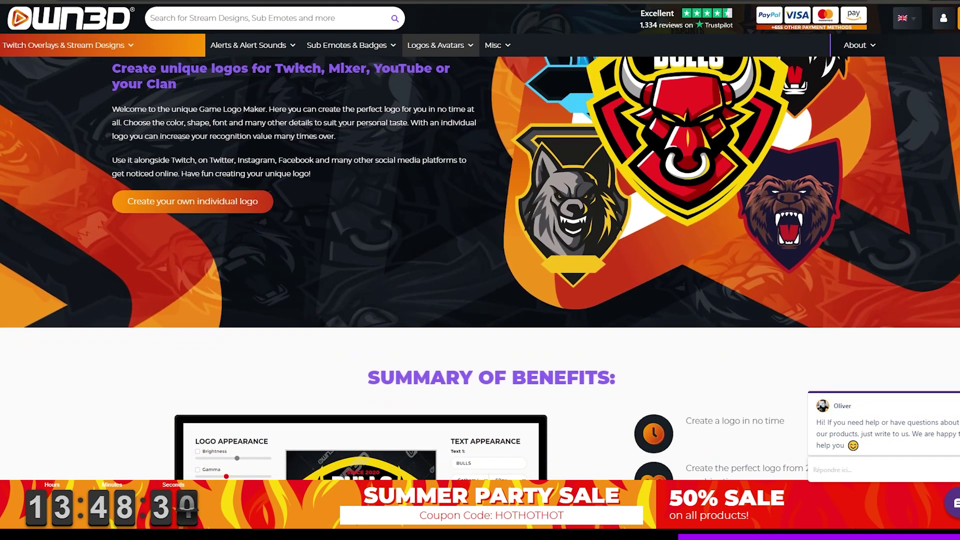
{"action": "scroll", "coordinate": [480, 270], "scroll_direction": "down", "scroll_amount": 2}
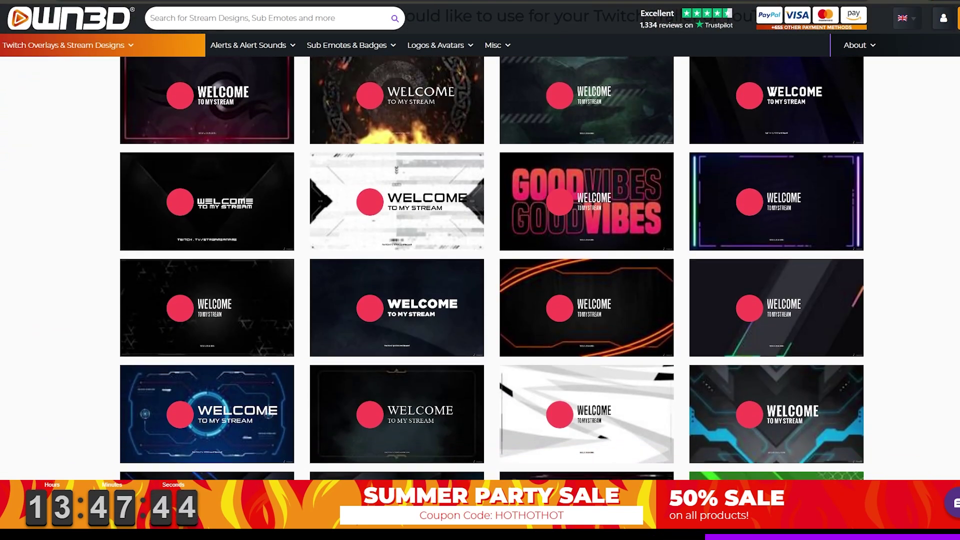
{"action": "scroll", "coordinate": [480, 270], "scroll_direction": "down", "scroll_amount": 2}
{"action": "scroll", "coordinate": [480, 270], "scroll_direction": "down", "scroll_amount": 3}
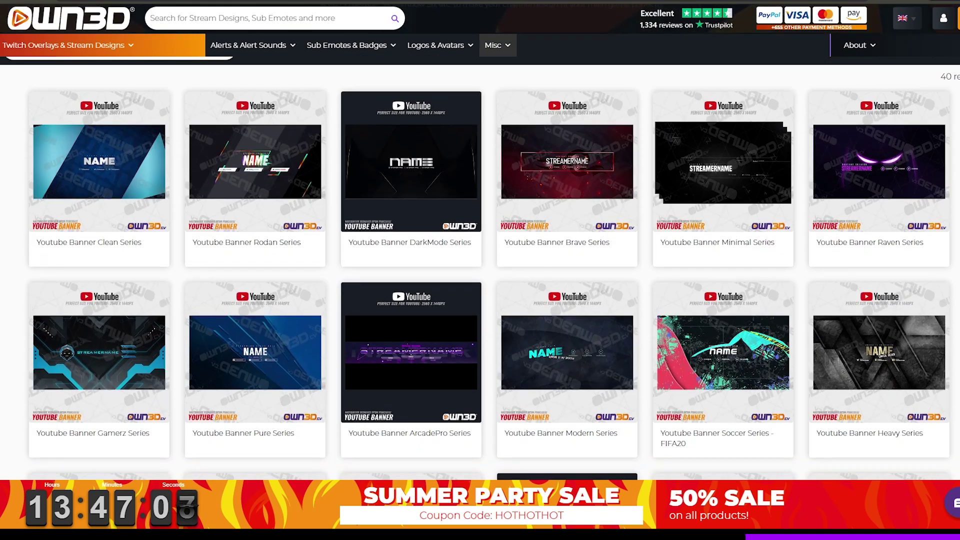
{"action": "scroll", "coordinate": [480, 270], "scroll_direction": "down", "scroll_amount": 3}
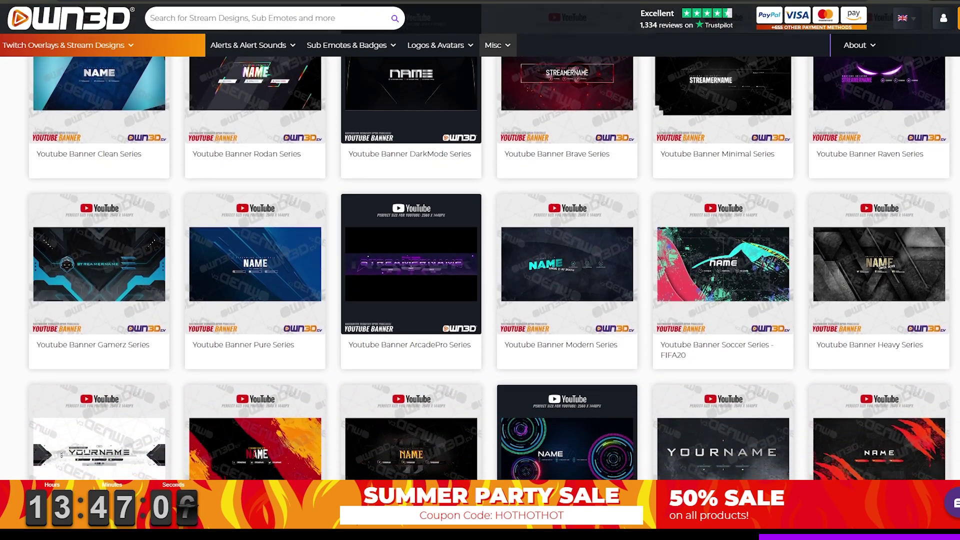
{"action": "scroll", "coordinate": [480, 270], "scroll_direction": "down", "scroll_amount": 3}
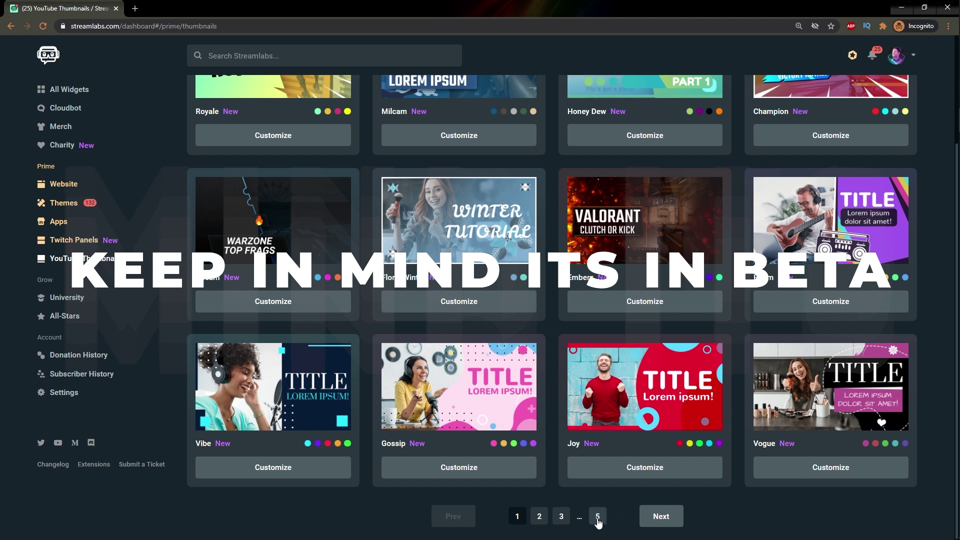
- Page through the thumbnail templates to page 4 and customize the Architect template
{"action": "left_click", "coordinate": [597, 518]}
{"action": "left_click", "coordinate": [576, 319]}
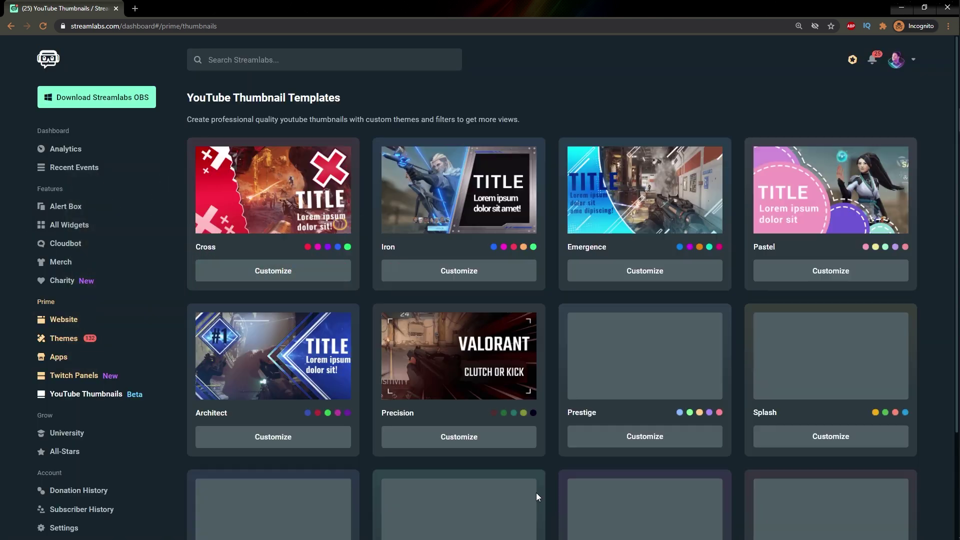
{"action": "scroll", "coordinate": [535, 496], "scroll_direction": "down", "scroll_amount": 3}
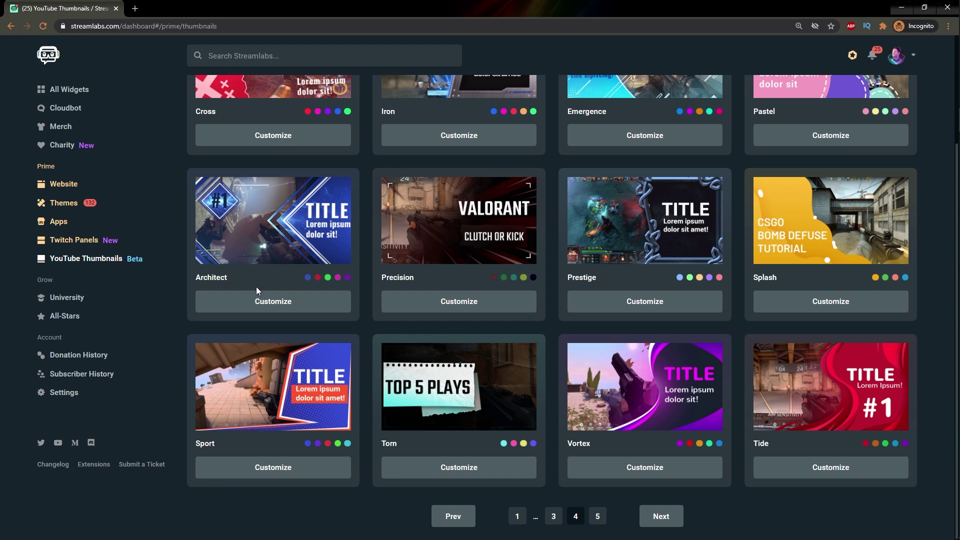
{"action": "left_click", "coordinate": [254, 302]}
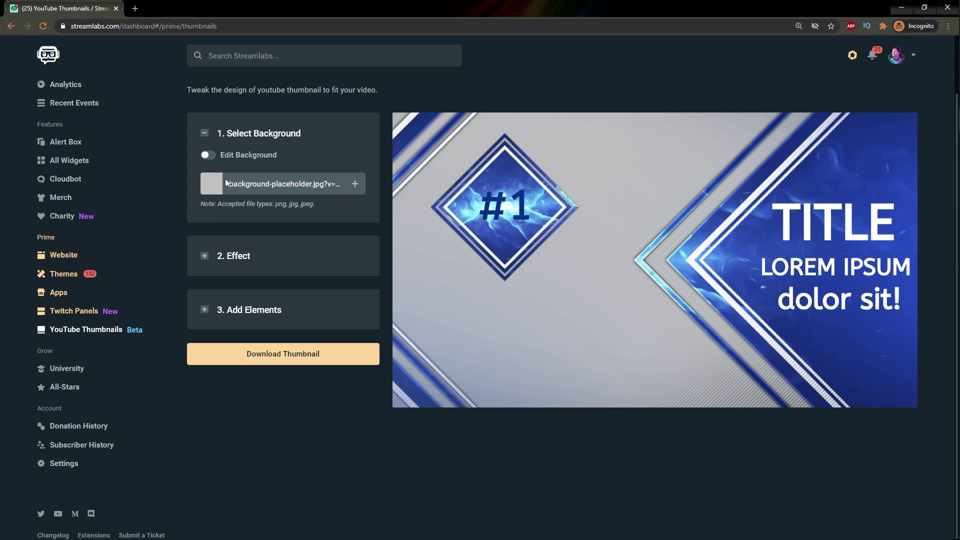
- Open the Media Gallery to choose a new background image
{"action": "left_click", "coordinate": [354, 184]}
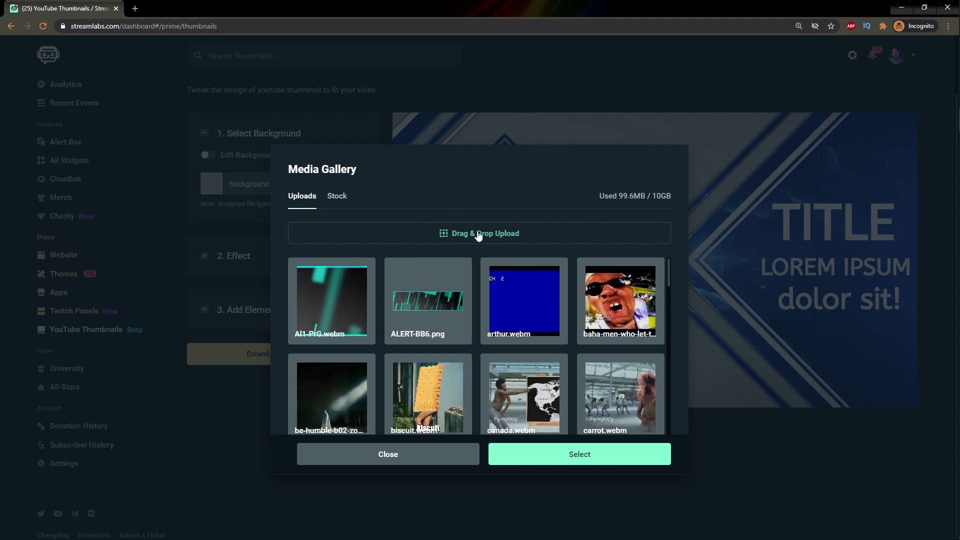
- Upload 20200608_161323.png from the 2020 posts folder and set it as the background
{"action": "left_click", "coordinate": [479, 235]}
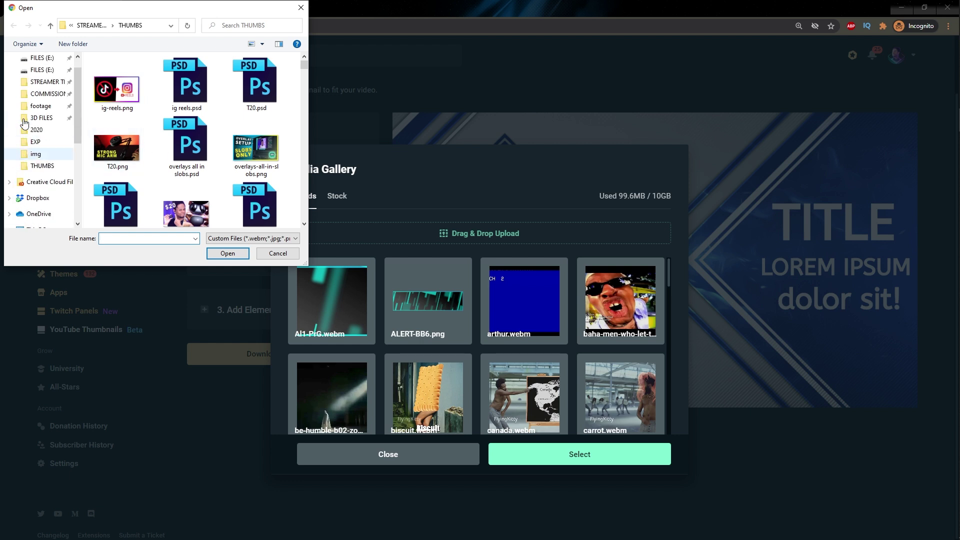
{"action": "scroll", "coordinate": [40, 120], "scroll_direction": "up", "scroll_amount": 5}
{"action": "left_click", "coordinate": [40, 120]}
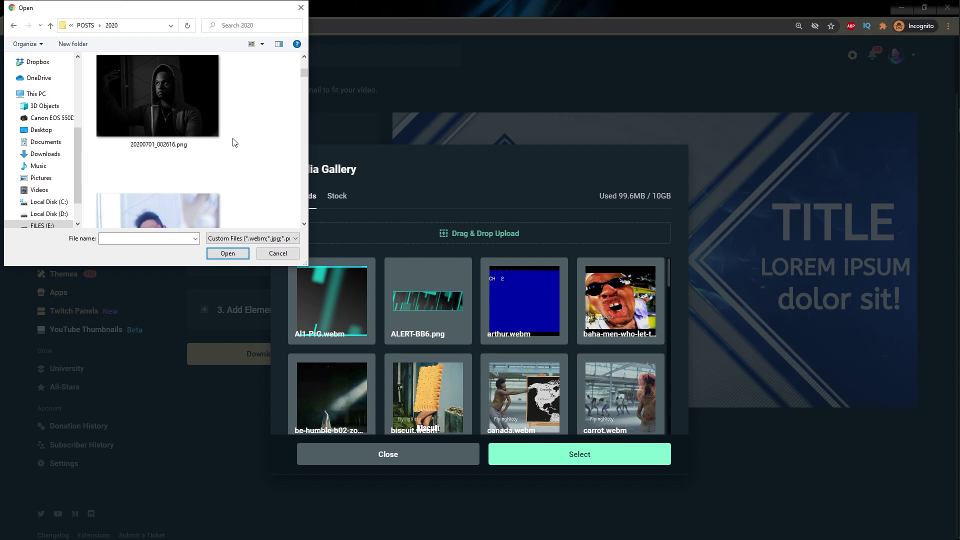
{"action": "scroll", "coordinate": [235, 143], "scroll_direction": "up", "scroll_amount": 2}
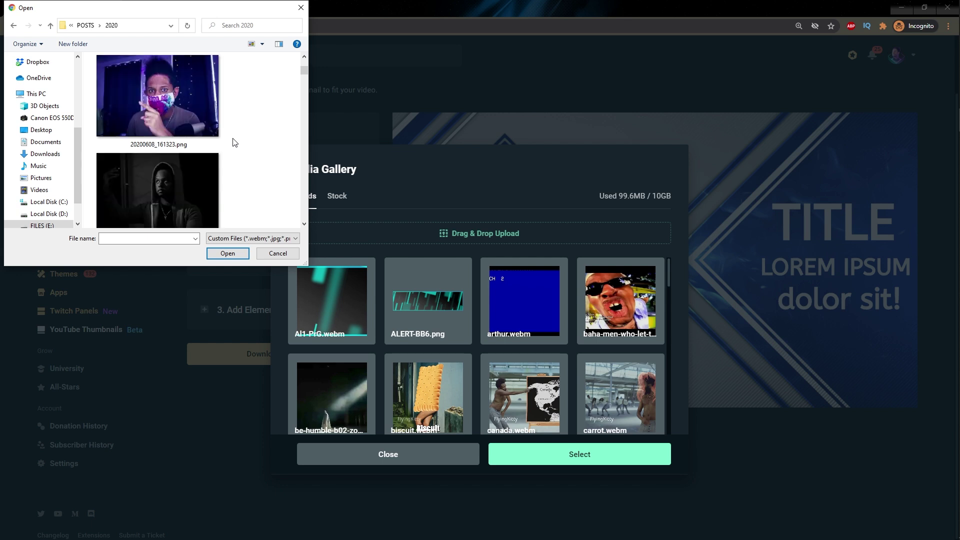
{"action": "double_click", "coordinate": [155, 97]}
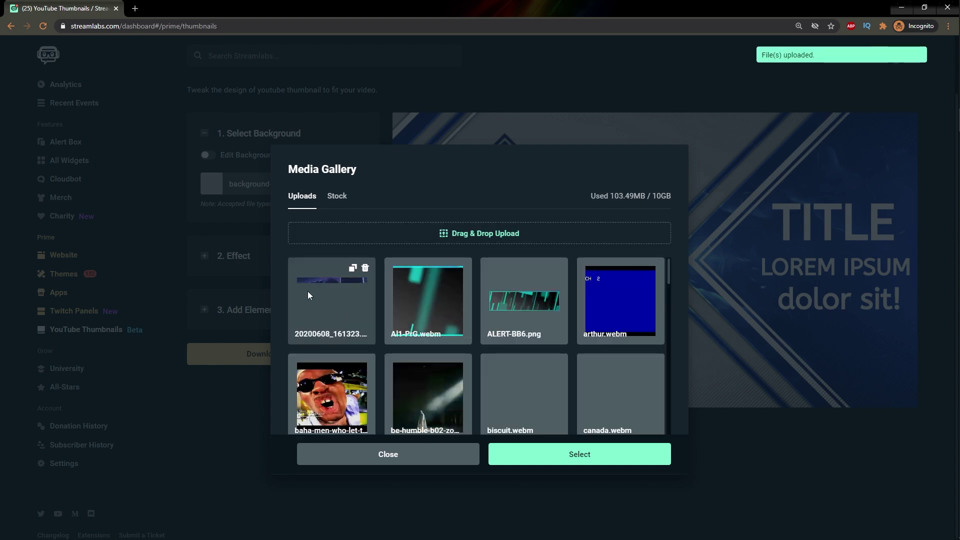
{"action": "left_click", "coordinate": [314, 295]}
{"action": "left_click", "coordinate": [564, 459]}
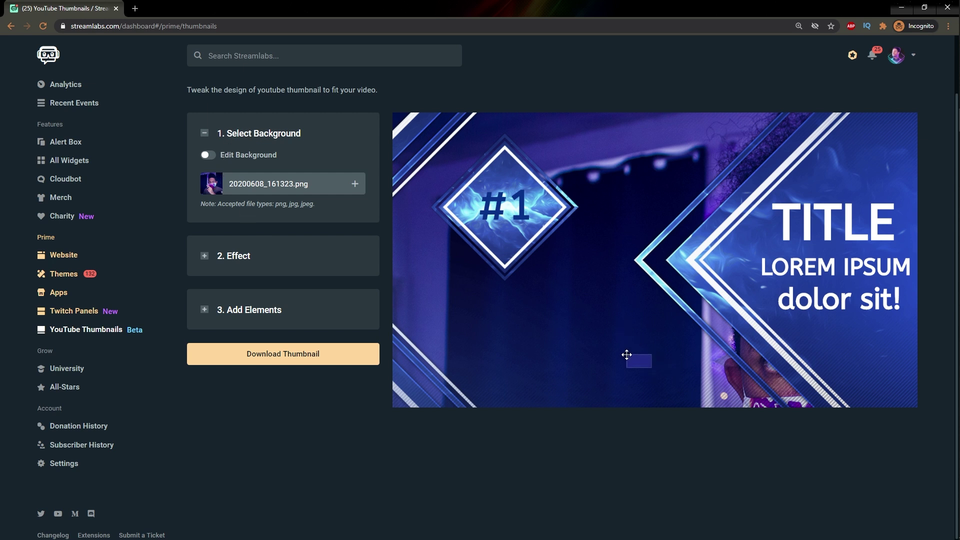
- Enable background editing, drag the photo to centre the masked face, and expand the Effect colours
{"action": "left_click", "coordinate": [577, 280]}
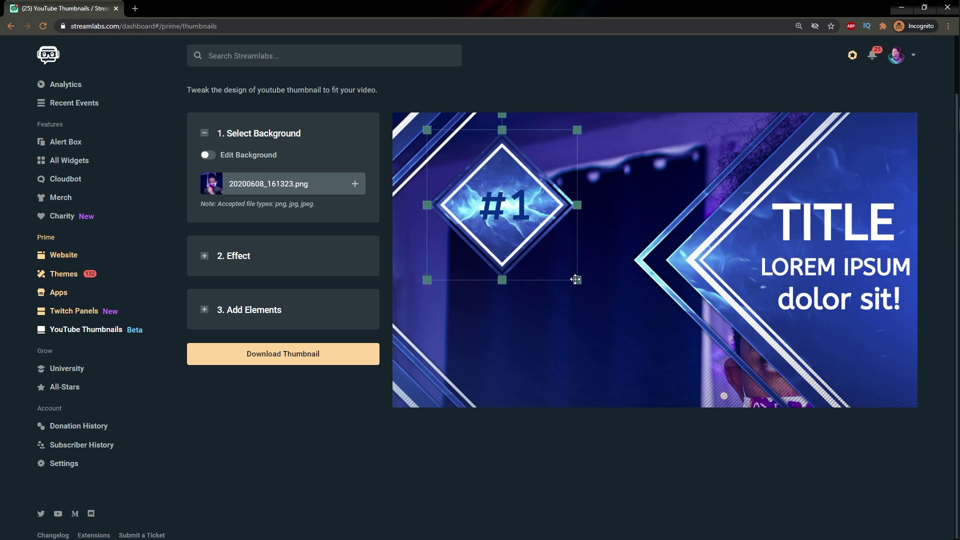
{"action": "left_click", "coordinate": [614, 327]}
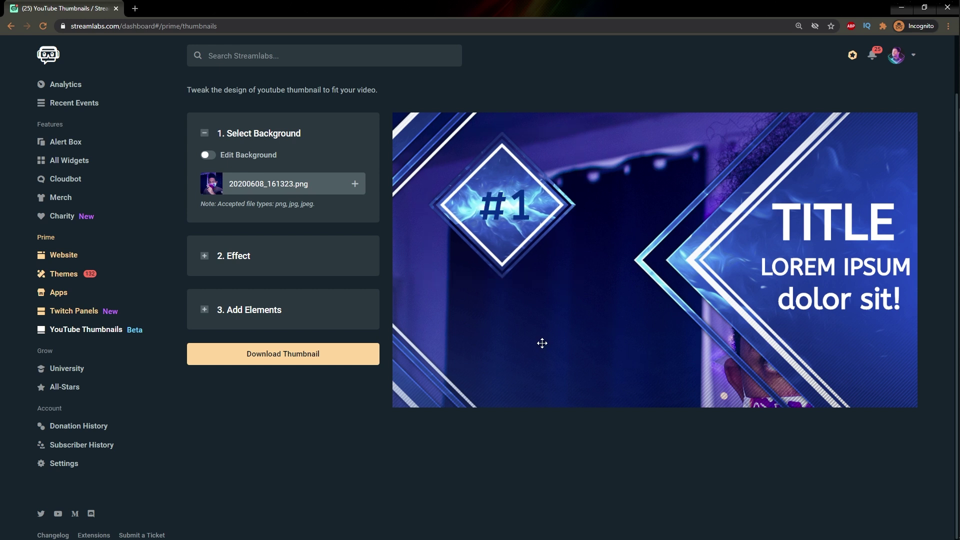
{"action": "left_click", "coordinate": [208, 156]}
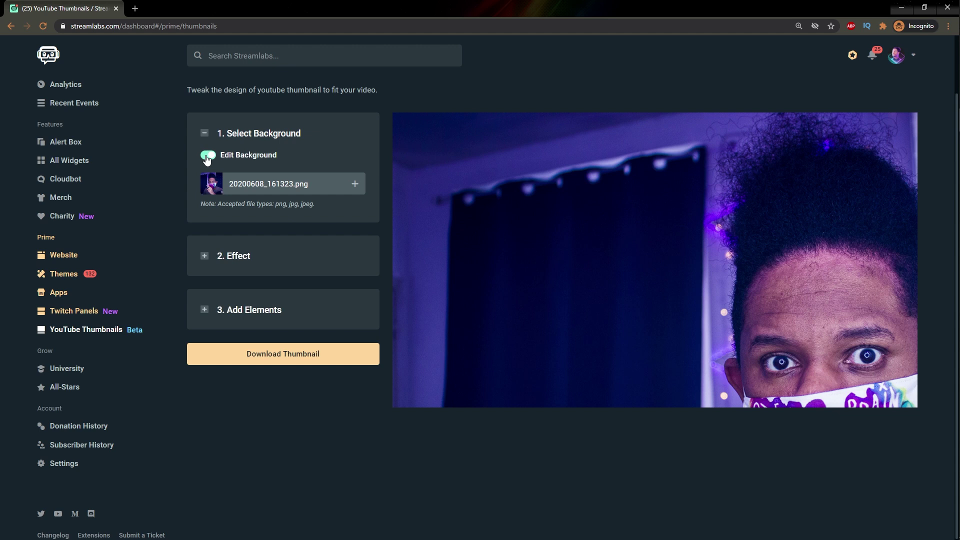
{"action": "left_click_drag", "start_coordinate": [842, 303], "coordinate": [622, 220]}
{"action": "left_click_drag", "start_coordinate": [613, 270], "coordinate": [605, 224]}
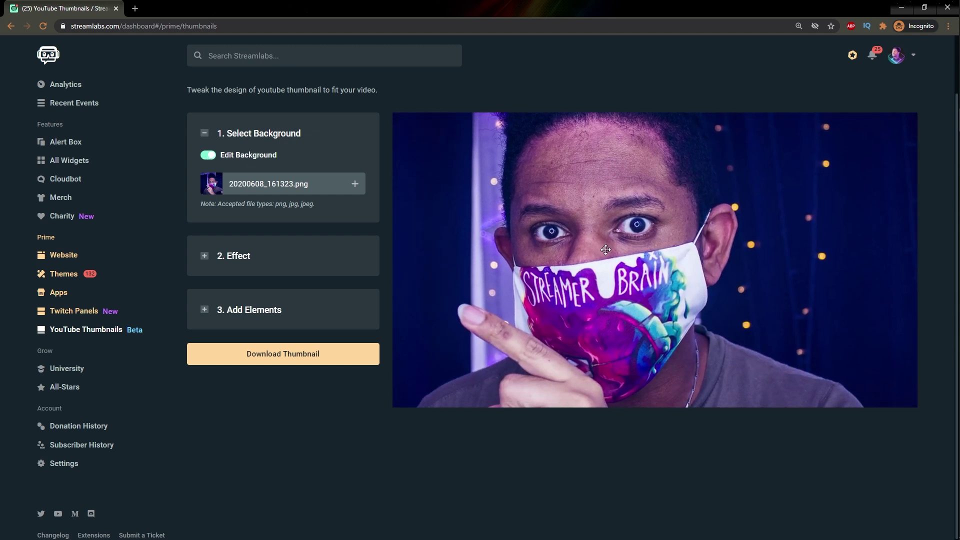
{"action": "left_click_drag", "start_coordinate": [607, 275], "coordinate": [609, 264]}
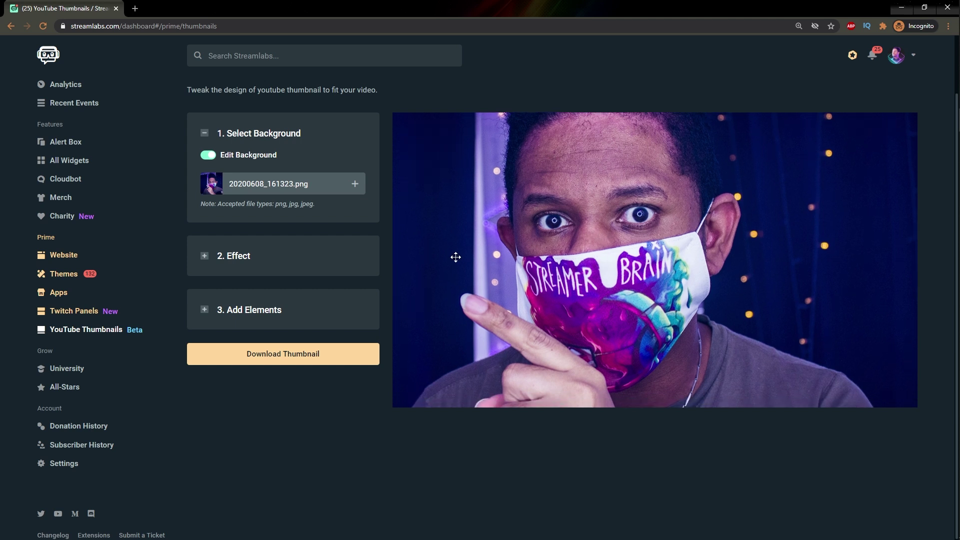
{"action": "left_click", "coordinate": [205, 256]}
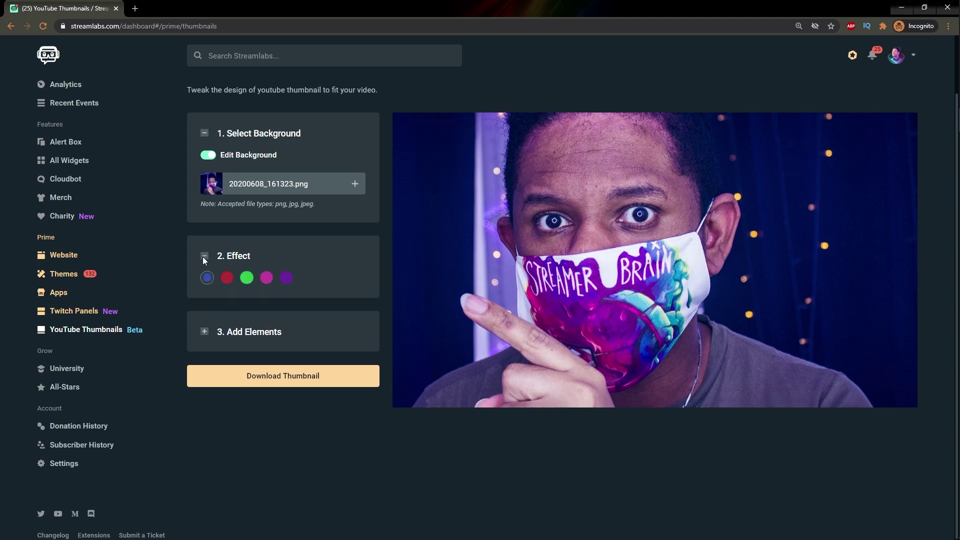
- Expand Add Elements and inspect the Predefined Image element
{"action": "left_click", "coordinate": [204, 332]}
{"action": "scroll", "coordinate": [200, 335], "scroll_direction": "down", "scroll_amount": 2}
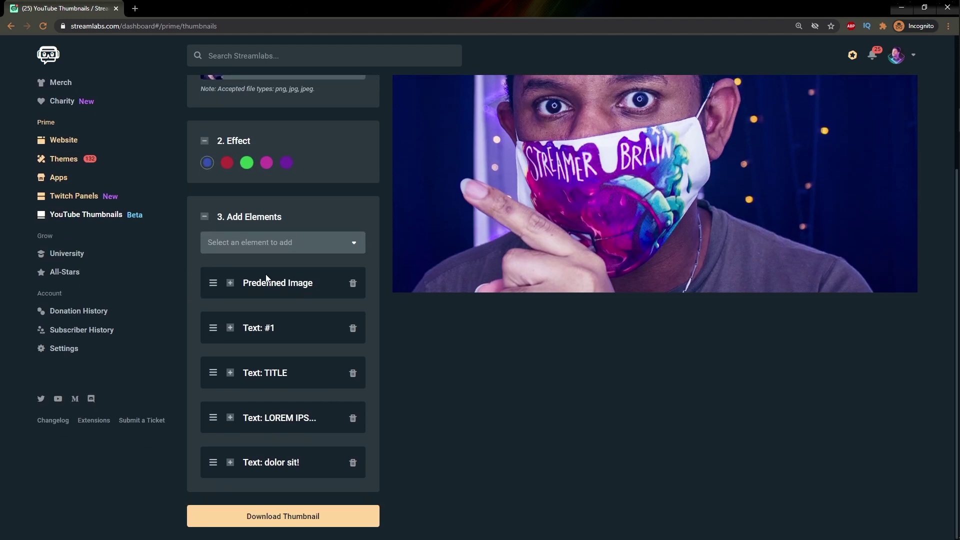
{"action": "left_click", "coordinate": [230, 283]}
{"action": "left_click", "coordinate": [231, 283]}
{"action": "scroll", "coordinate": [193, 525], "scroll_direction": "up", "scroll_amount": 3}
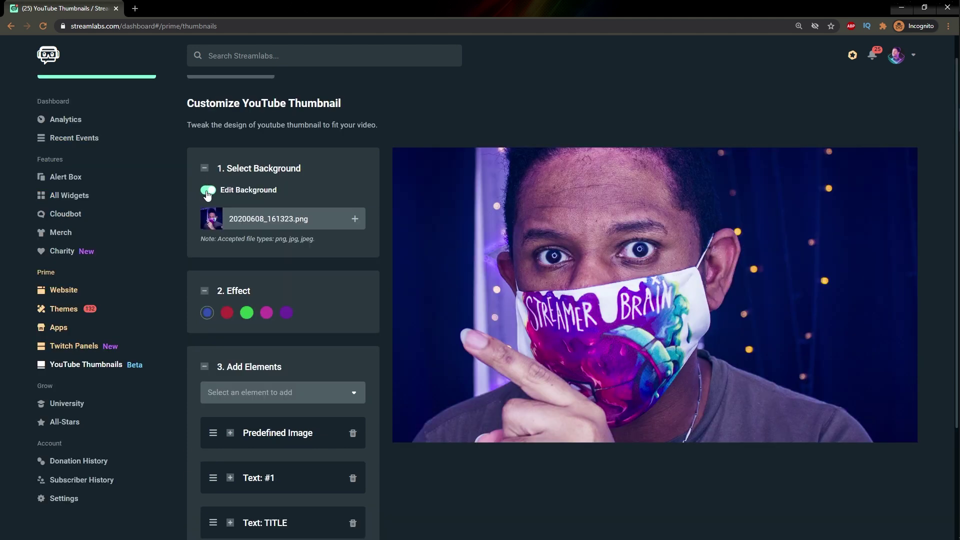
- Nudge the face photo slightly, then tint the overlay graphics red and finally purple
{"action": "left_click", "coordinate": [208, 193]}
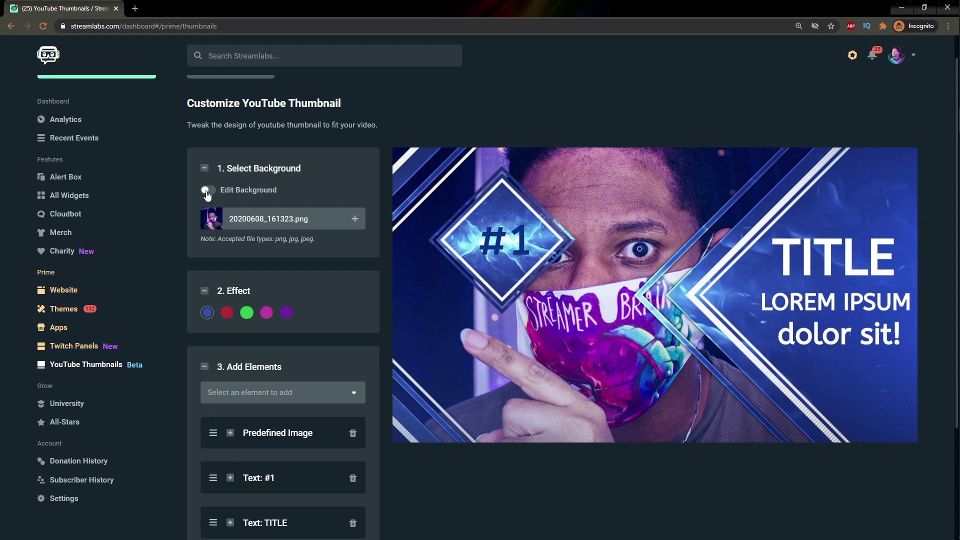
{"action": "left_click", "coordinate": [207, 193]}
{"action": "mouse_move", "coordinate": [585, 305]}
{"action": "left_mouse_down"}
{"action": "mouse_move", "coordinate": [604, 300]}
{"action": "mouse_move", "coordinate": [576, 292]}
{"action": "left_mouse_up"}
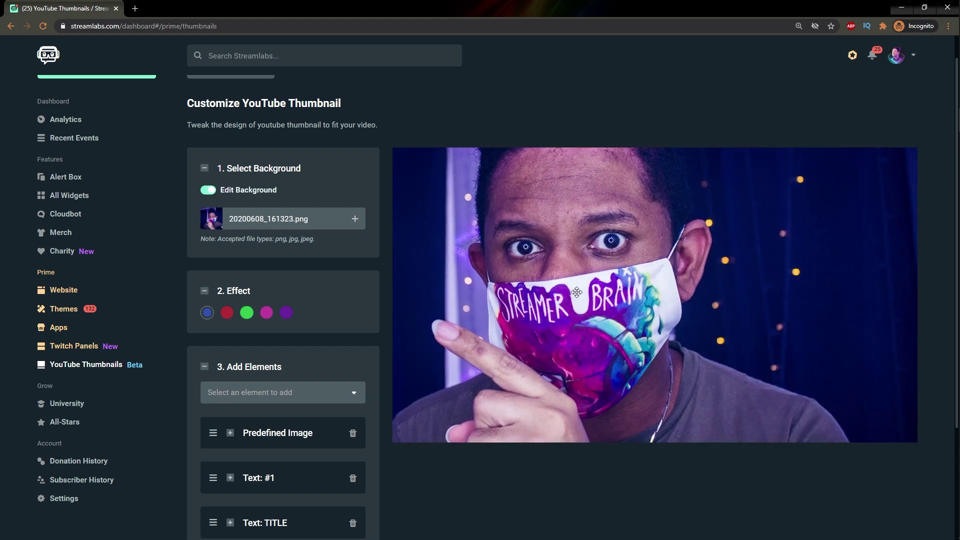
{"action": "left_click", "coordinate": [207, 190]}
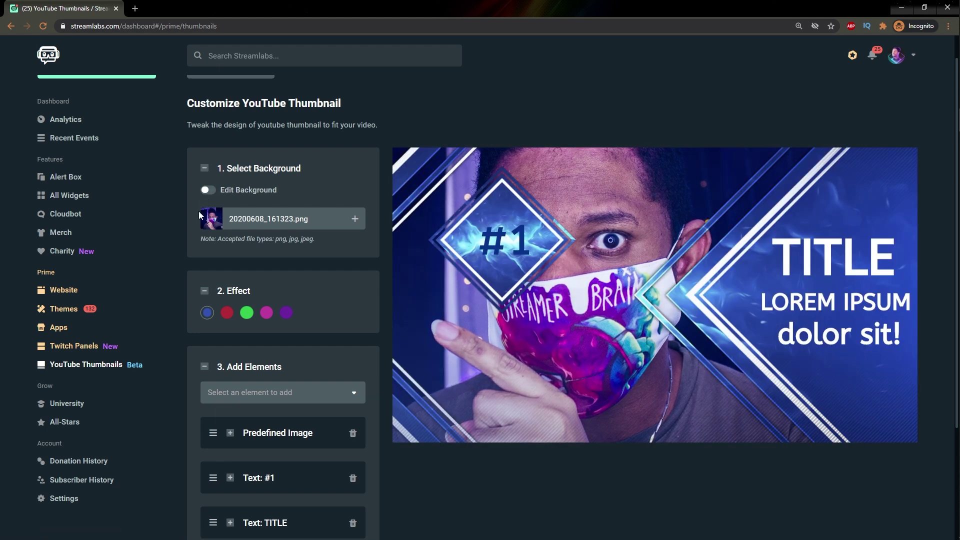
{"action": "left_click", "coordinate": [227, 313]}
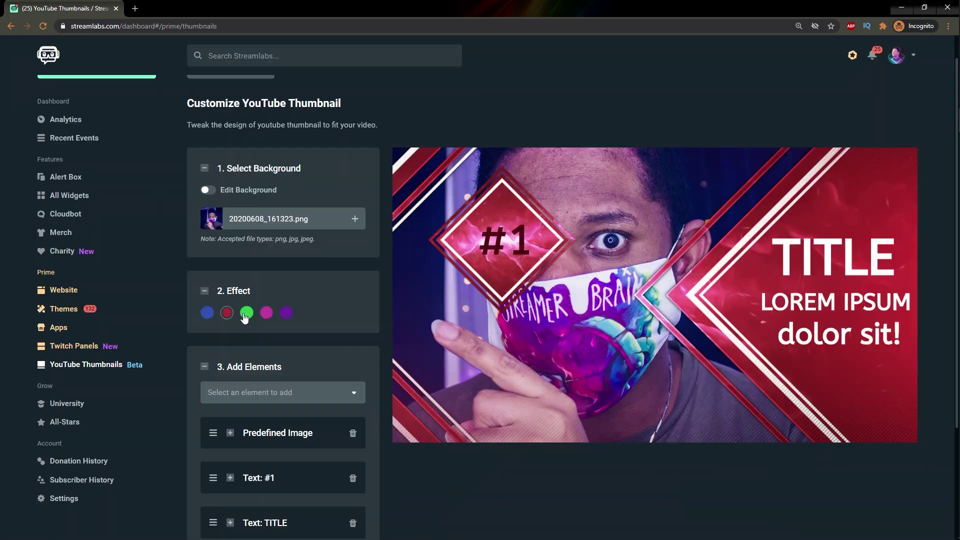
{"action": "left_click", "coordinate": [286, 313]}
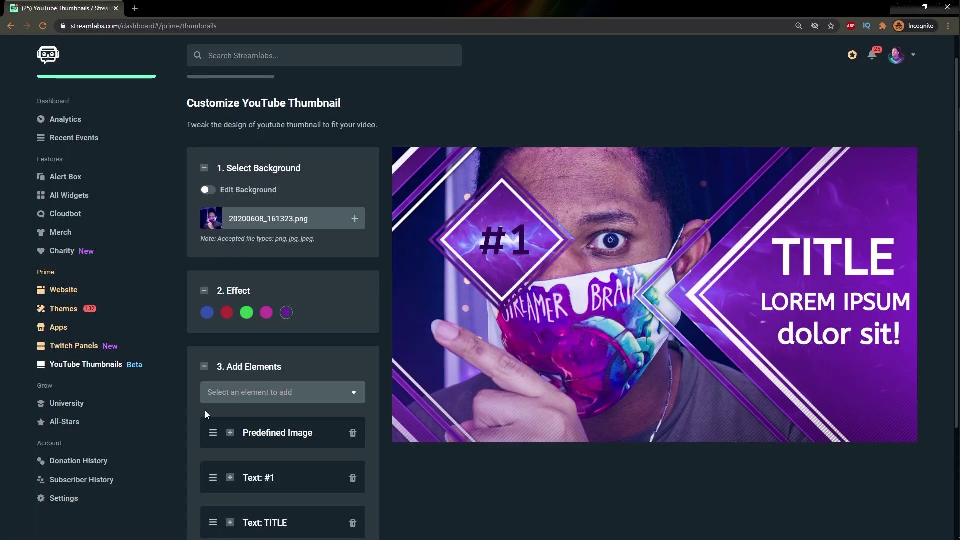
- Move the Predefined Image element below Text: #1 and back, then delete it
{"action": "scroll", "coordinate": [195, 350], "scroll_direction": "down", "scroll_amount": 3}
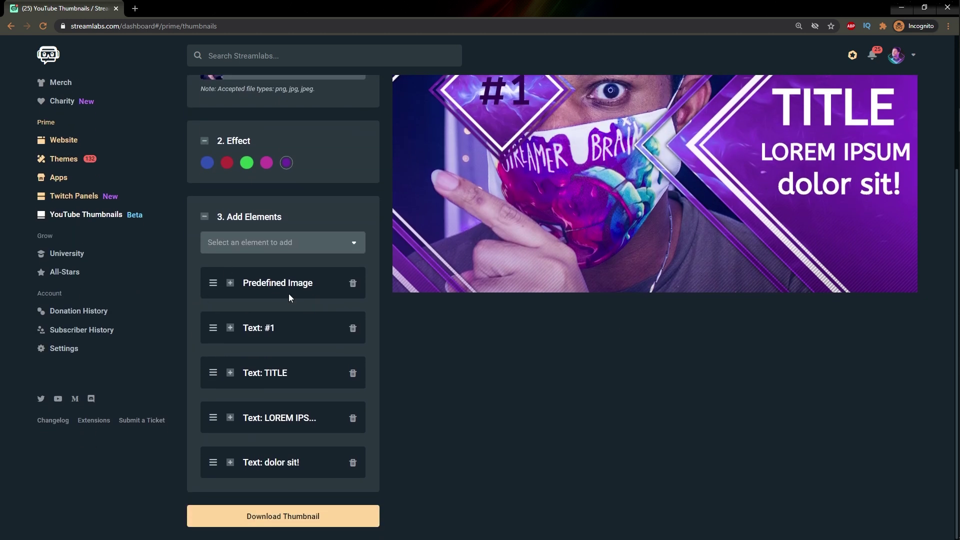
{"action": "left_click", "coordinate": [225, 284]}
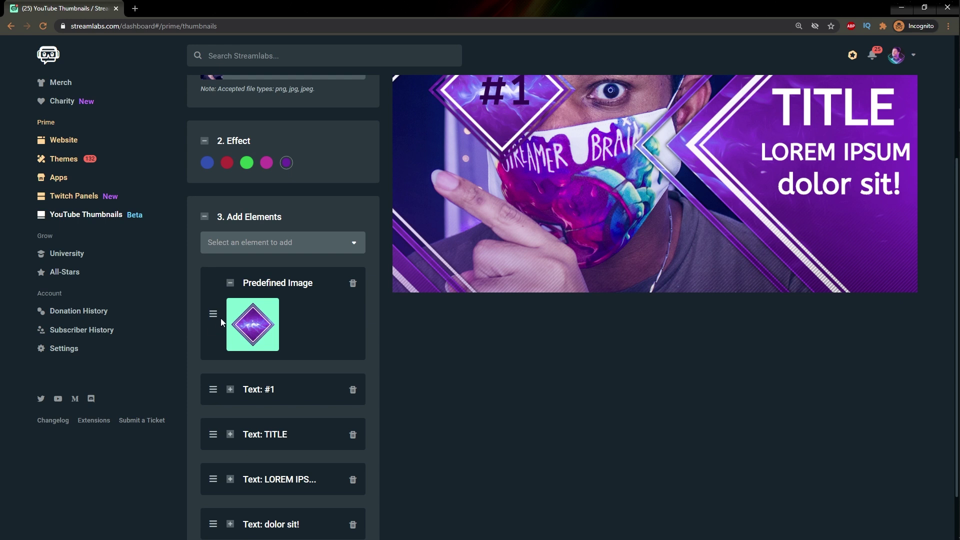
{"action": "left_click_drag", "start_coordinate": [213, 315], "coordinate": [219, 403]}
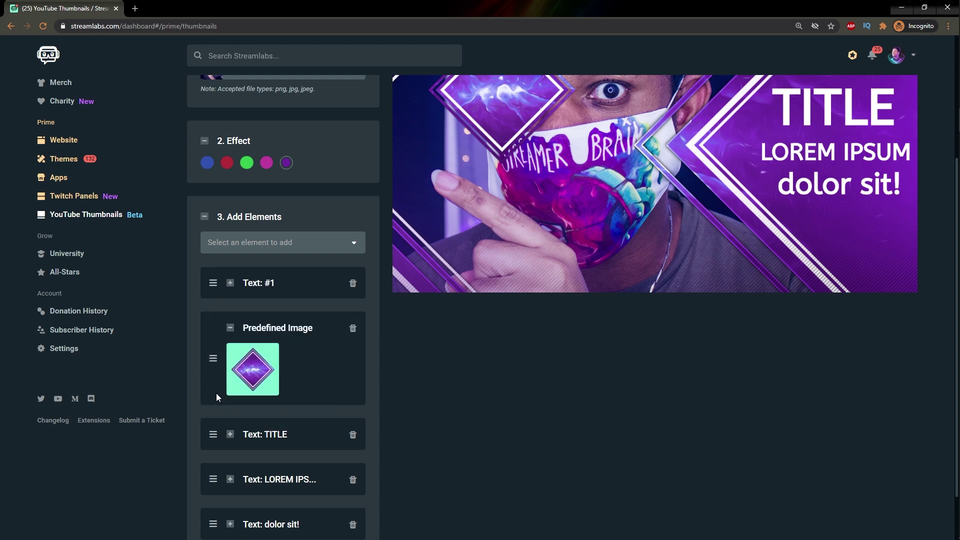
{"action": "scroll", "coordinate": [216, 398], "scroll_direction": "up", "scroll_amount": 1}
{"action": "left_click_drag", "start_coordinate": [217, 398], "coordinate": [317, 342]}
{"action": "left_click", "coordinate": [354, 334]}
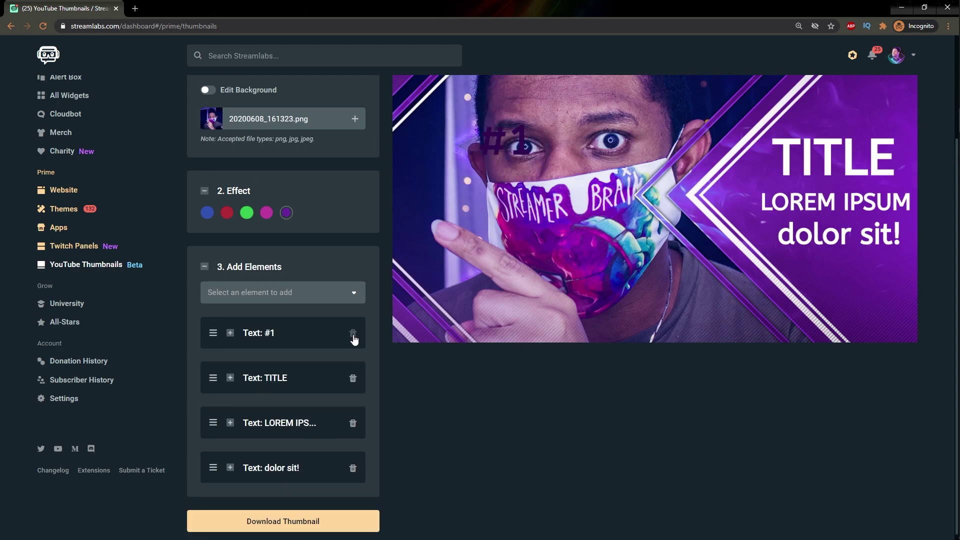
{"action": "left_click", "coordinate": [355, 298]}
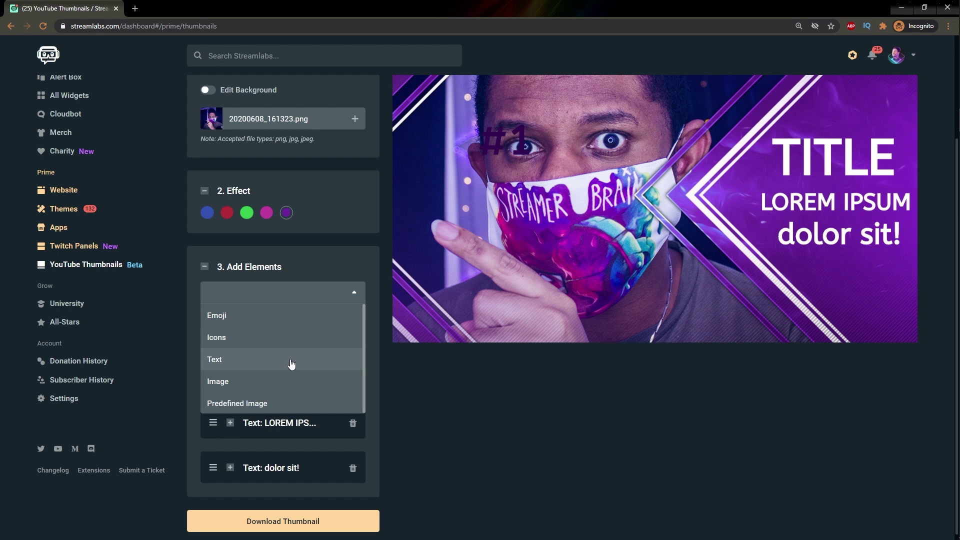
- Add a heart-eyes 😍 Emoji element and scroll through the emoji grid
{"action": "left_click", "coordinate": [230, 316]}
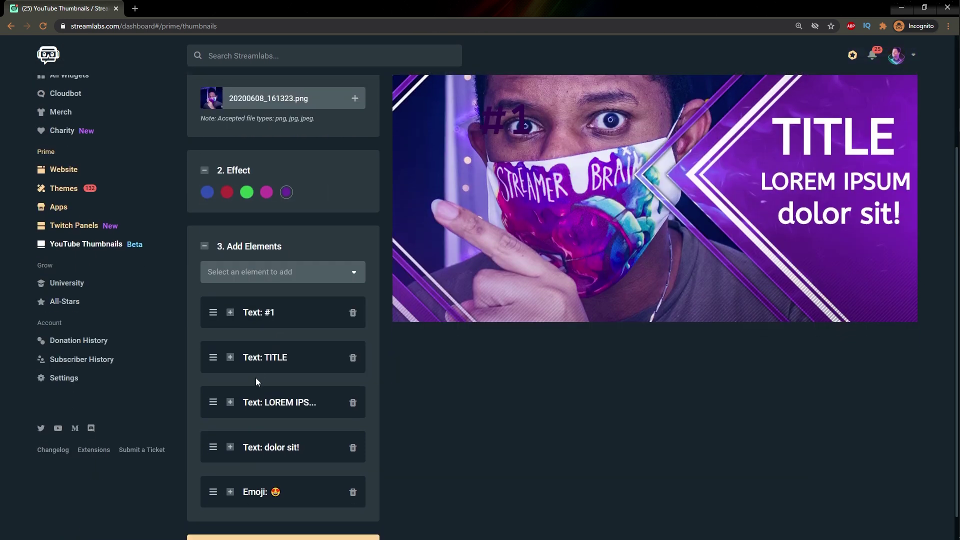
{"action": "scroll", "coordinate": [246, 400], "scroll_direction": "down", "scroll_amount": 1}
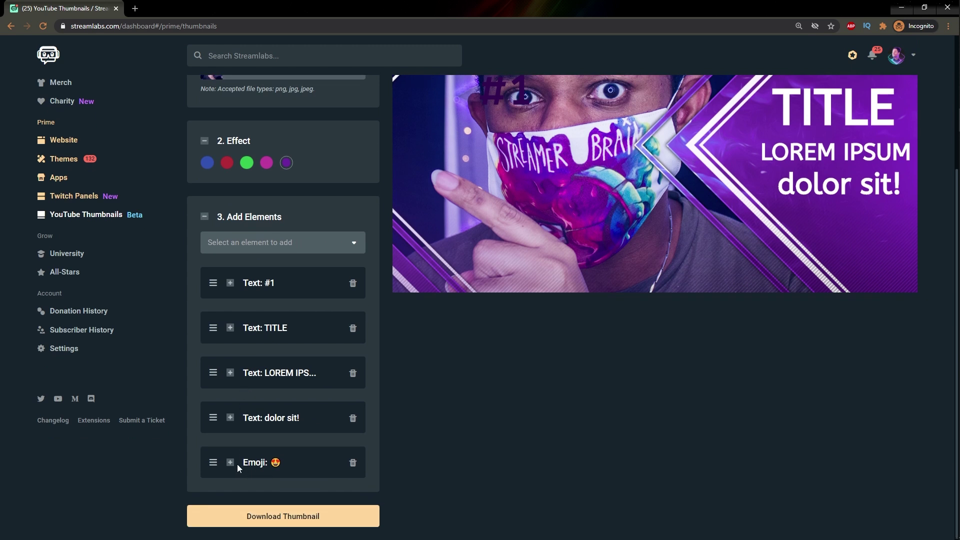
{"action": "left_click", "coordinate": [231, 463]}
{"action": "left_click", "coordinate": [231, 462]}
{"action": "left_click", "coordinate": [231, 463]}
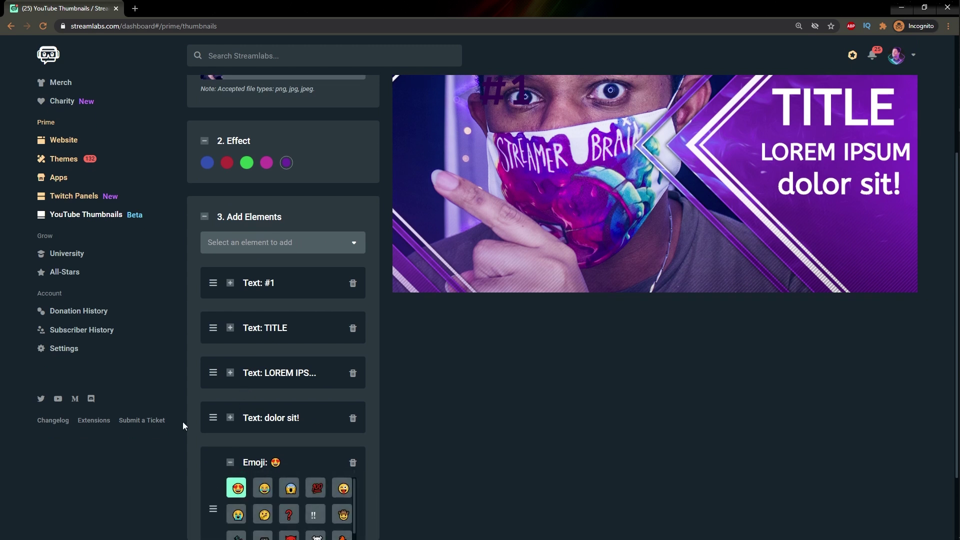
{"action": "scroll", "coordinate": [185, 422], "scroll_direction": "down", "scroll_amount": 3}
{"action": "scroll", "coordinate": [330, 431], "scroll_direction": "down", "scroll_amount": 2}
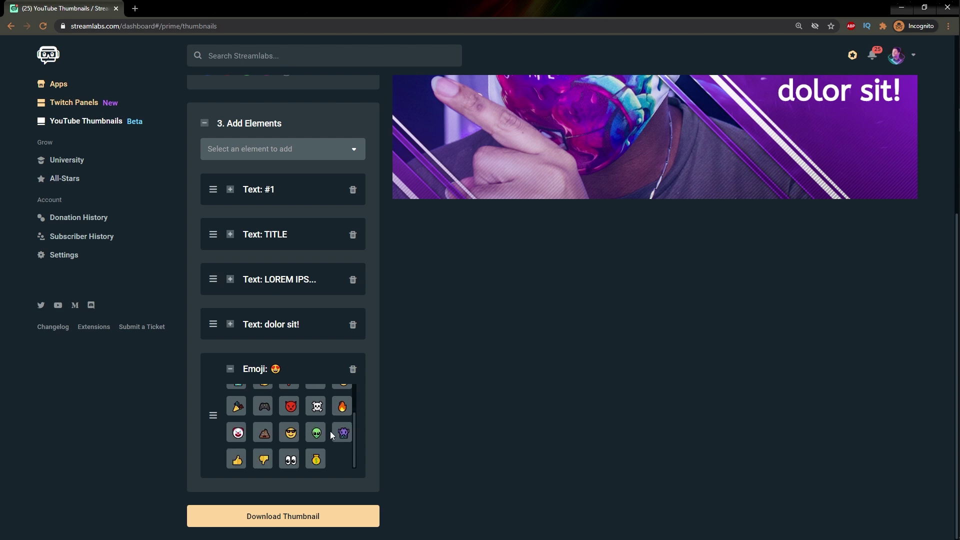
{"action": "scroll", "coordinate": [316, 425], "scroll_direction": "up", "scroll_amount": 2}
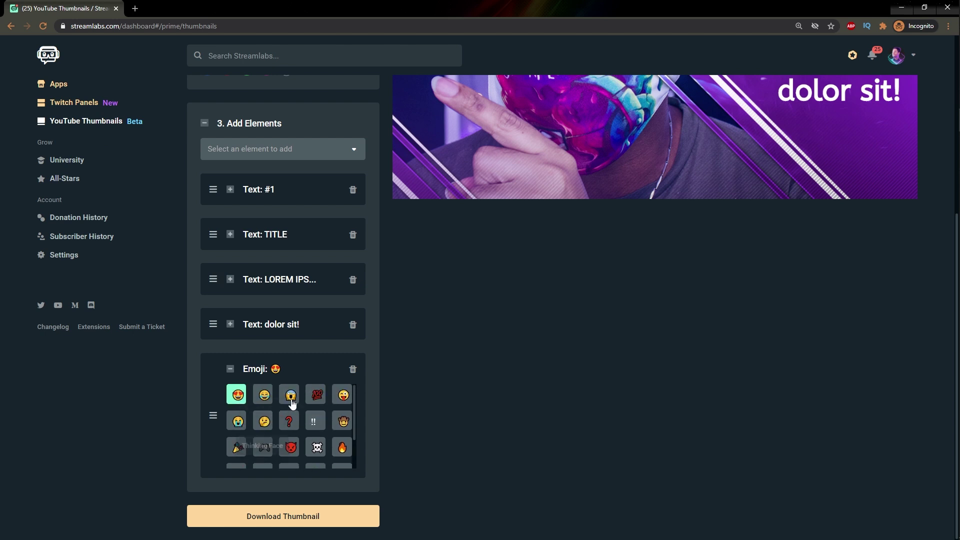
{"action": "scroll", "coordinate": [293, 404], "scroll_direction": "down", "scroll_amount": 2}
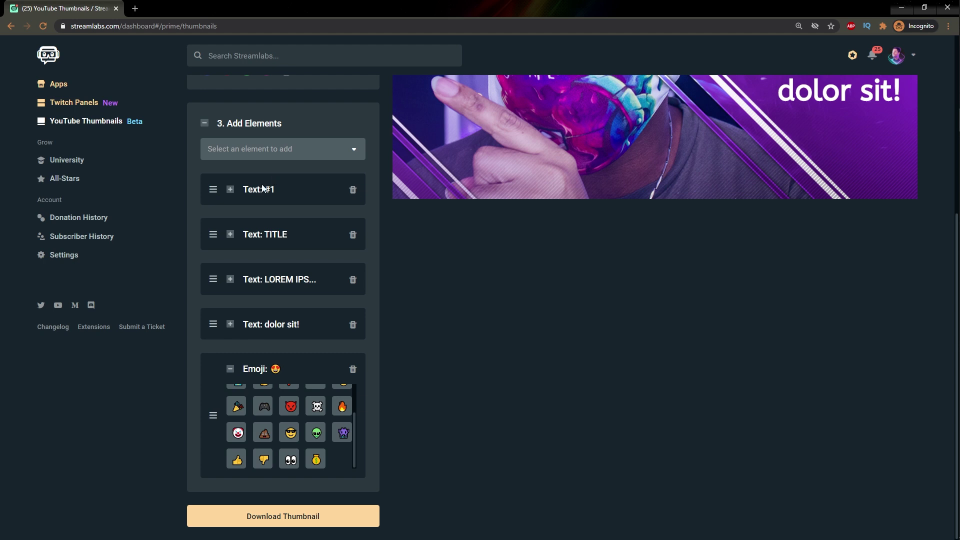
{"action": "scroll", "coordinate": [254, 280], "scroll_direction": "up", "scroll_amount": 2}
{"action": "scroll", "coordinate": [300, 388], "scroll_direction": "down", "scroll_amount": 2}
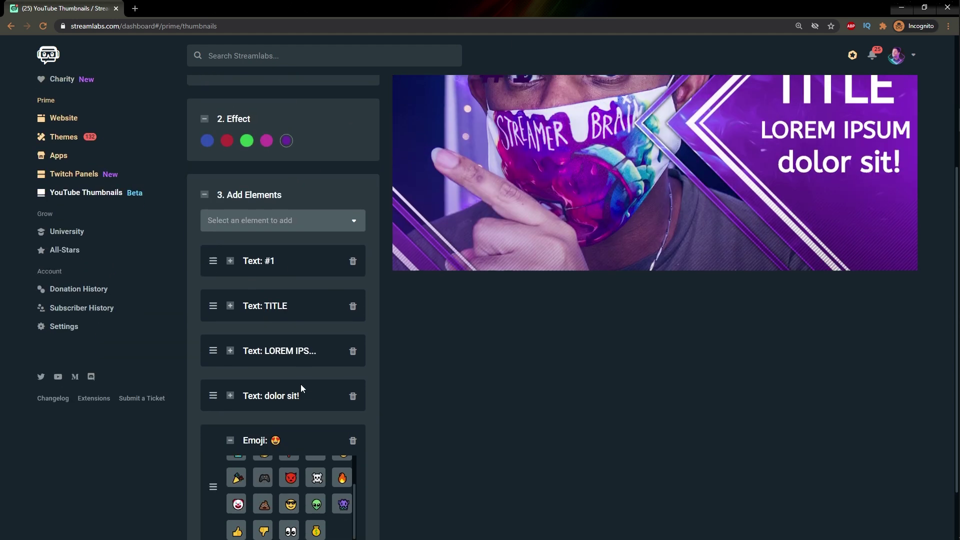
{"action": "left_click_drag", "start_coordinate": [352, 375], "coordinate": [300, 363]}
- Add an Amazon-logo Icon element to the thumbnail's top-left area
{"action": "left_click", "coordinate": [350, 151]}
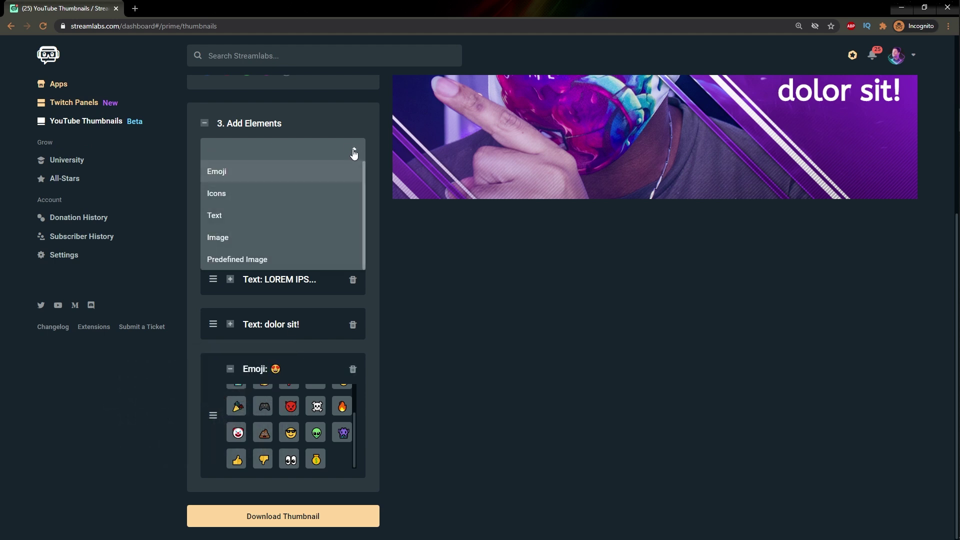
{"action": "left_click", "coordinate": [251, 201]}
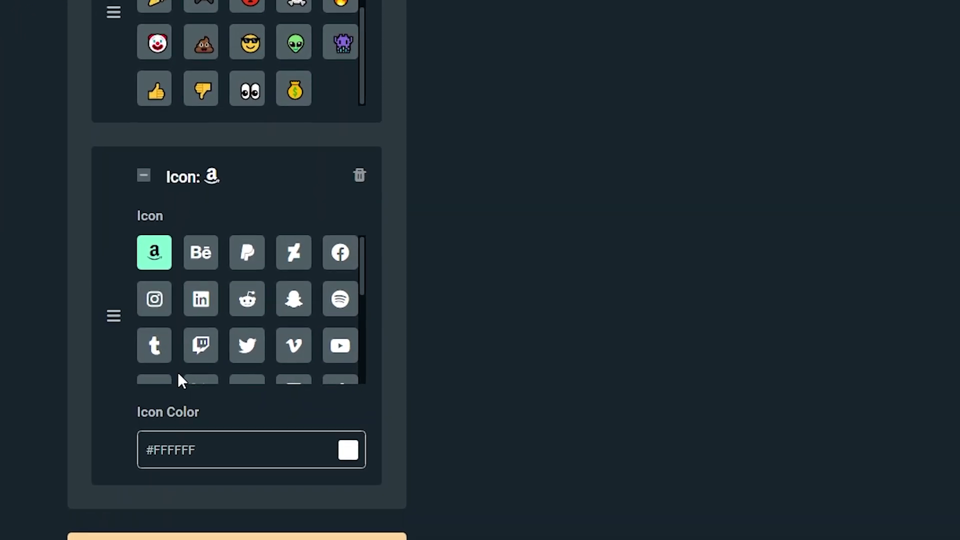
{"action": "scroll", "coordinate": [186, 240], "scroll_direction": "down", "scroll_amount": 5}
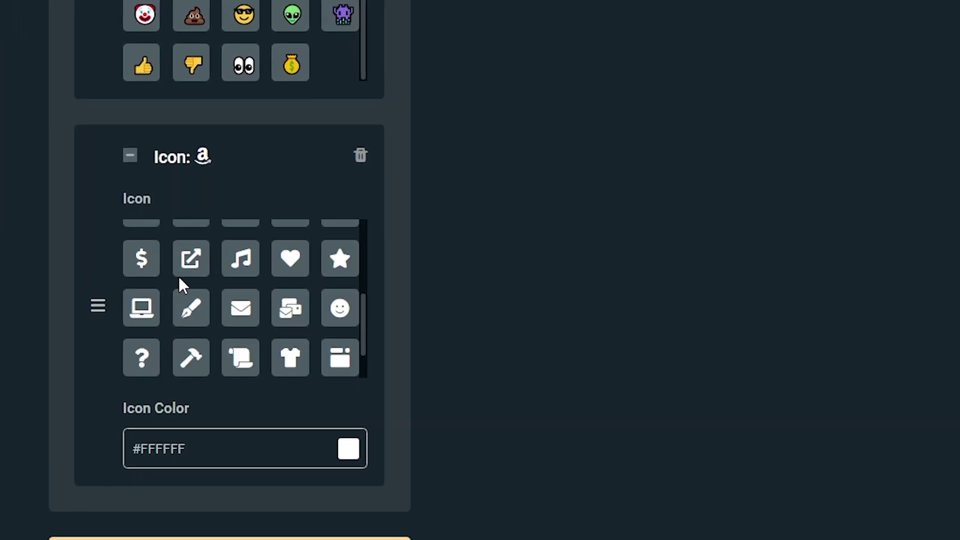
{"action": "scroll", "coordinate": [218, 372], "scroll_direction": "up", "scroll_amount": 5}
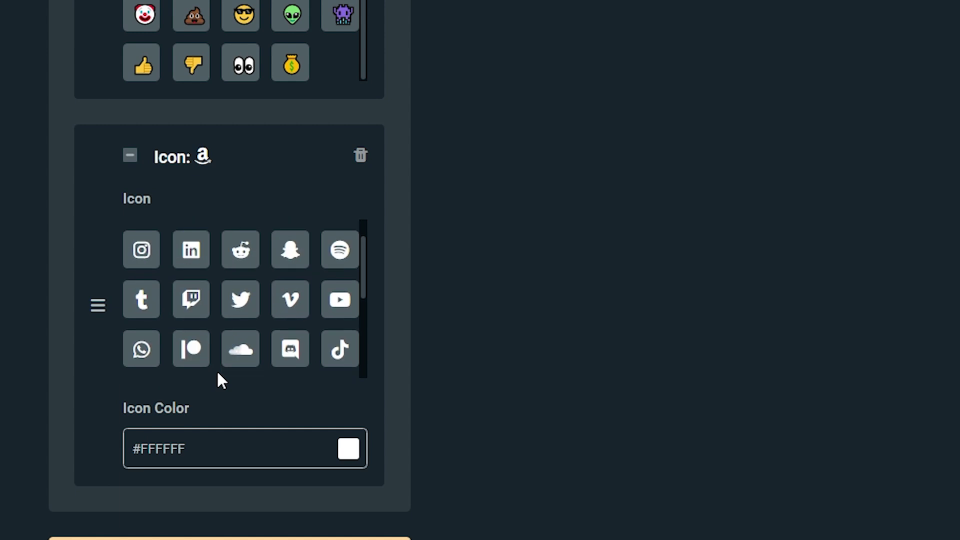
{"action": "scroll", "coordinate": [277, 417], "scroll_direction": "down", "scroll_amount": 5}
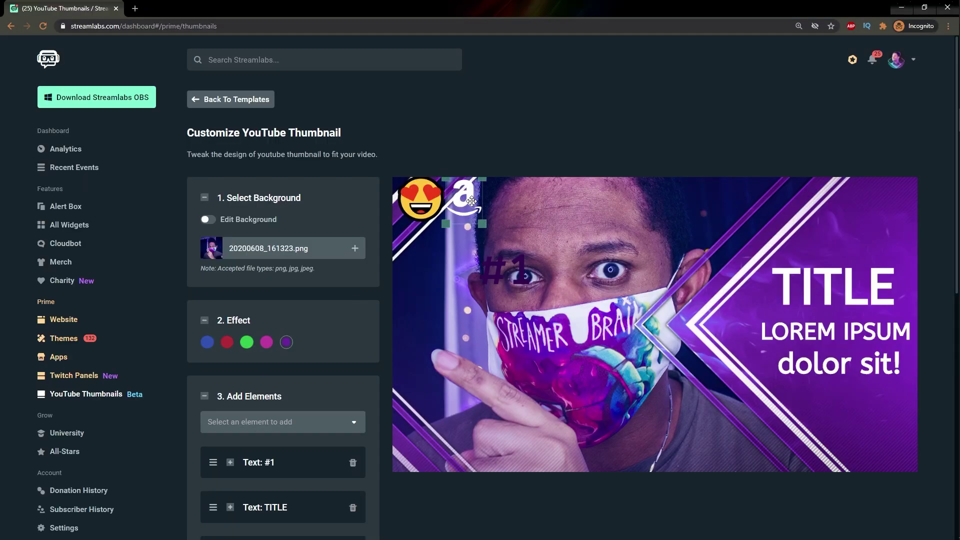
{"action": "scroll", "coordinate": [248, 401], "scroll_direction": "down", "scroll_amount": 5}
- Add a blank grey Image element and expand its settings panel
{"action": "left_click", "coordinate": [260, 171]}
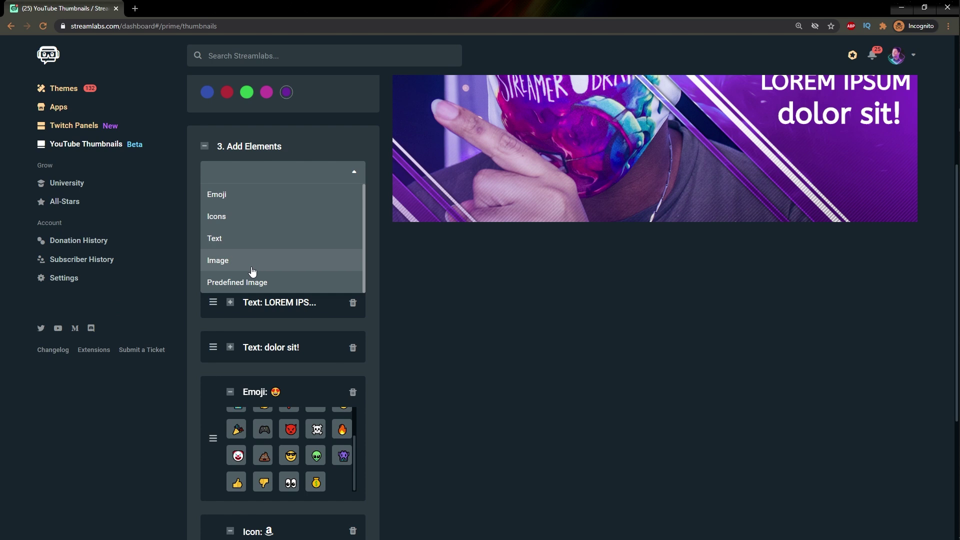
{"action": "left_click", "coordinate": [253, 271]}
{"action": "scroll", "coordinate": [188, 314], "scroll_direction": "down", "scroll_amount": 10}
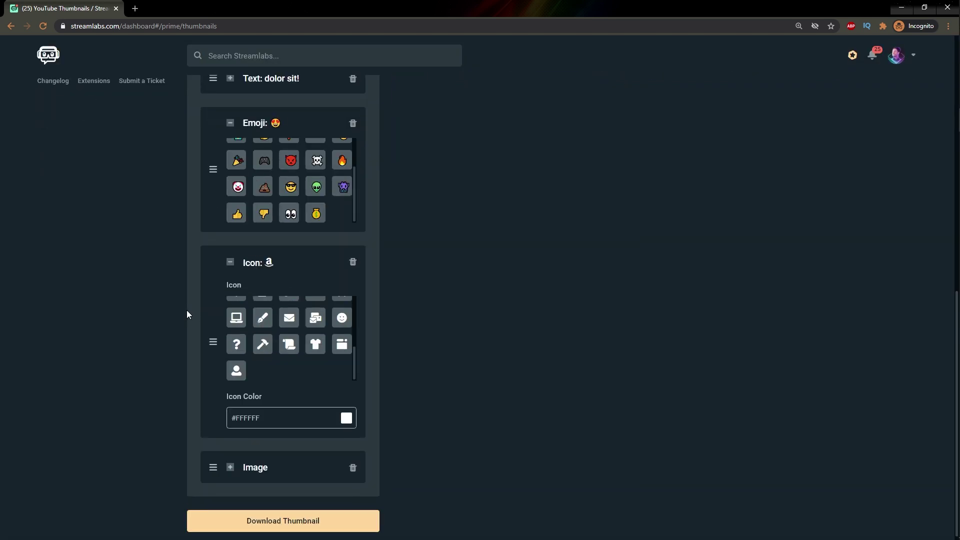
{"action": "left_click", "coordinate": [231, 463]}
- Move the grey placeholder lower, enlarge and widen it, shift it right and tilt it slightly
{"action": "scroll", "coordinate": [200, 382], "scroll_direction": "up", "scroll_amount": 15}
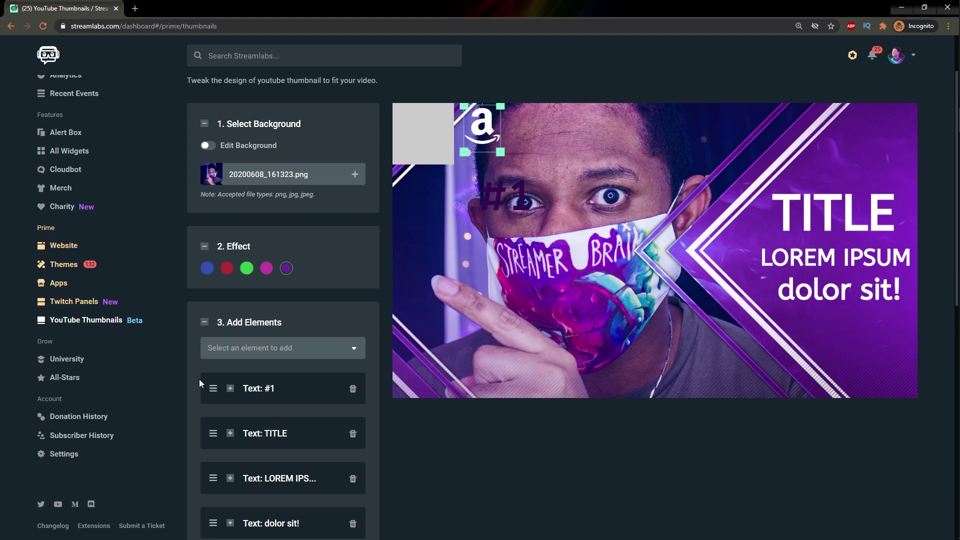
{"action": "left_click_drag", "start_coordinate": [447, 290], "coordinate": [449, 384]}
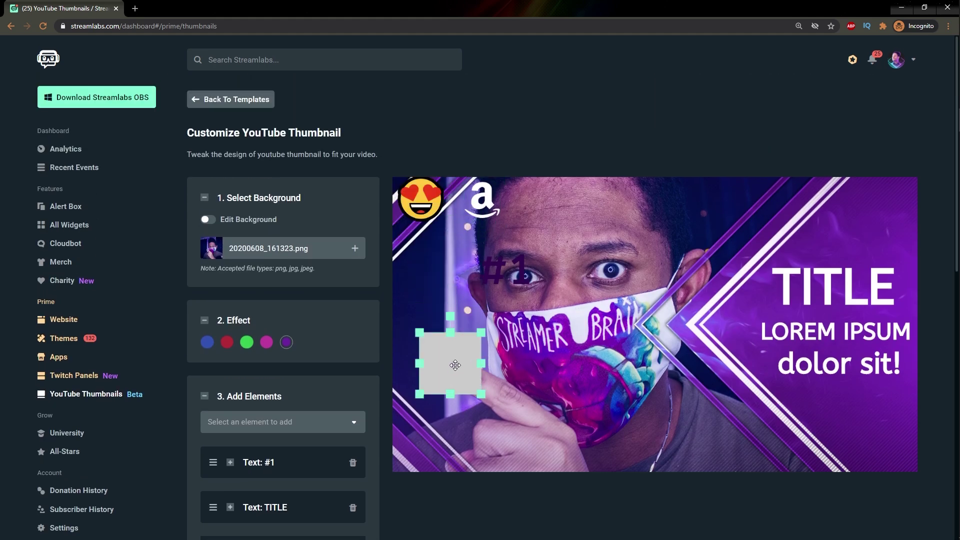
{"action": "left_click_drag", "start_coordinate": [483, 329], "coordinate": [608, 266]}
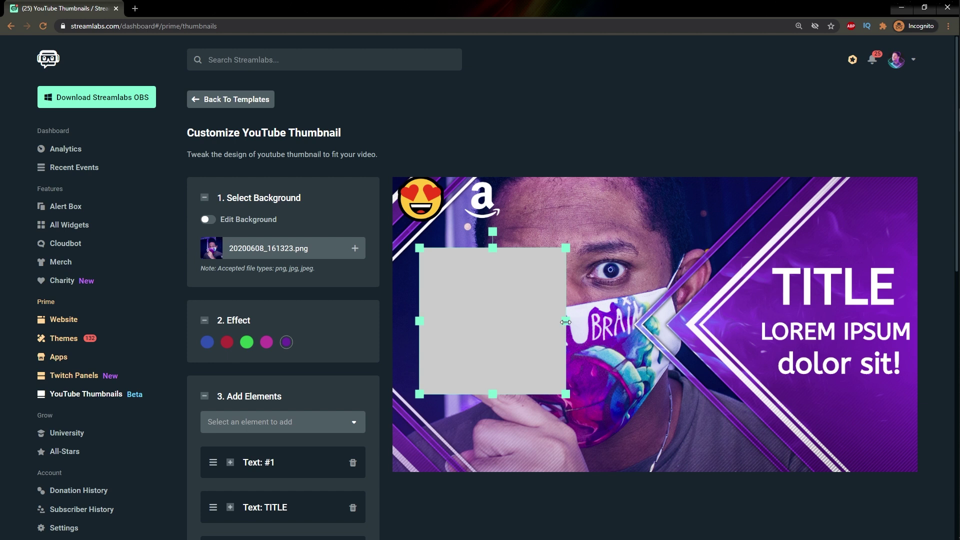
{"action": "left_click_drag", "start_coordinate": [566, 322], "coordinate": [597, 303]}
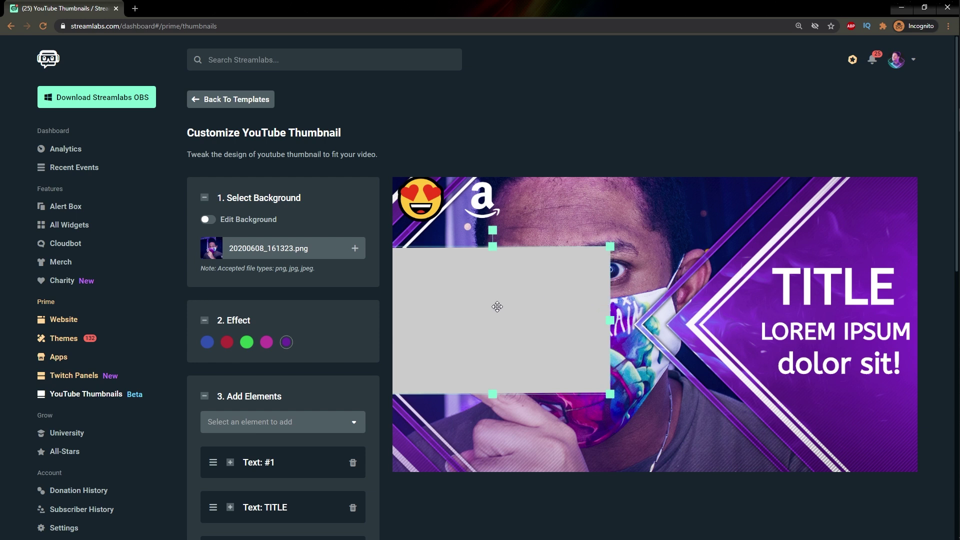
{"action": "left_click_drag", "start_coordinate": [497, 307], "coordinate": [556, 306]}
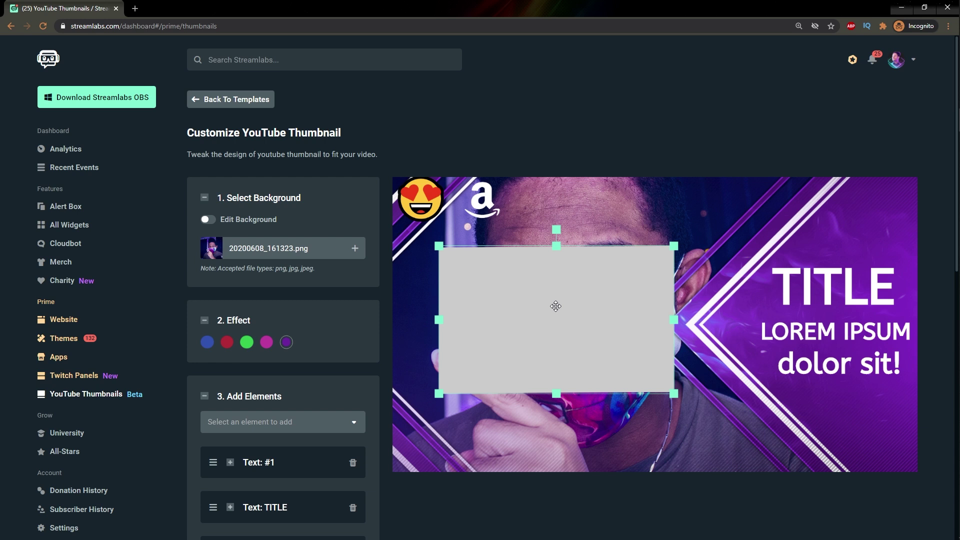
{"action": "left_click_drag", "start_coordinate": [558, 228], "coordinate": [529, 505]}
{"action": "scroll", "coordinate": [444, 531], "scroll_direction": "down", "scroll_amount": 5}
{"action": "scroll", "coordinate": [444, 531], "scroll_direction": "down", "scroll_amount": 6}
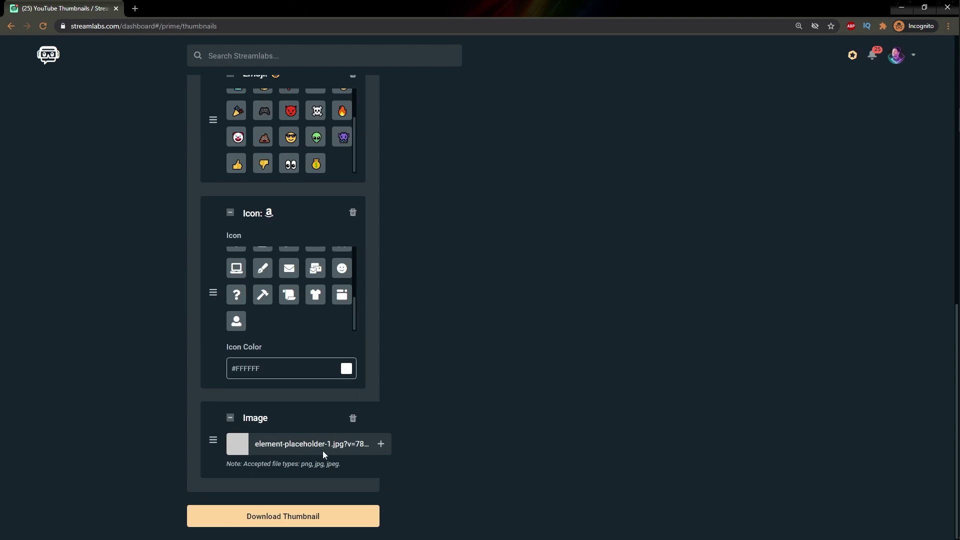
- Delete the grey placeholder image and add a Predefined Image element instead
{"action": "left_click", "coordinate": [352, 418]}
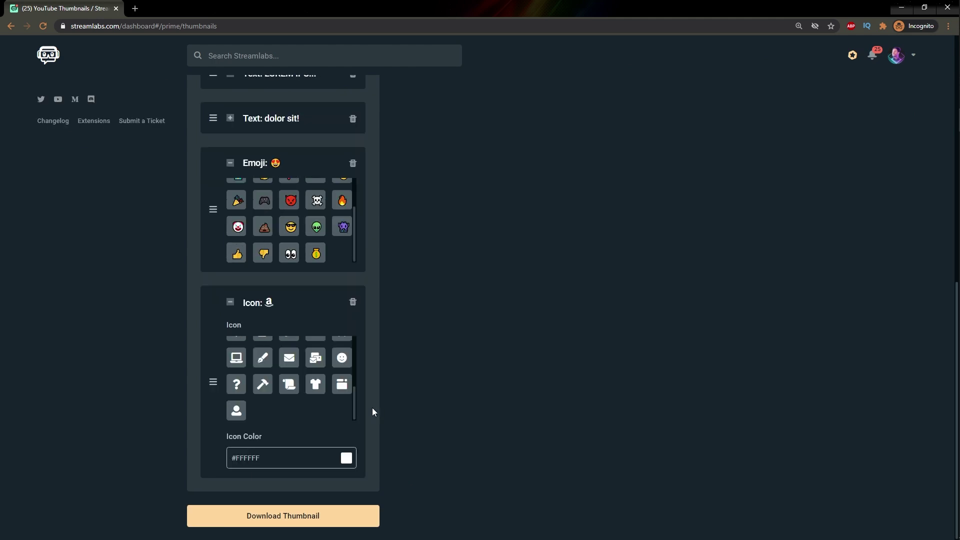
{"action": "scroll", "coordinate": [397, 345], "scroll_direction": "up", "scroll_amount": 5}
{"action": "left_click", "coordinate": [343, 194]}
{"action": "scroll", "coordinate": [301, 225], "scroll_direction": "down", "scroll_amount": 1}
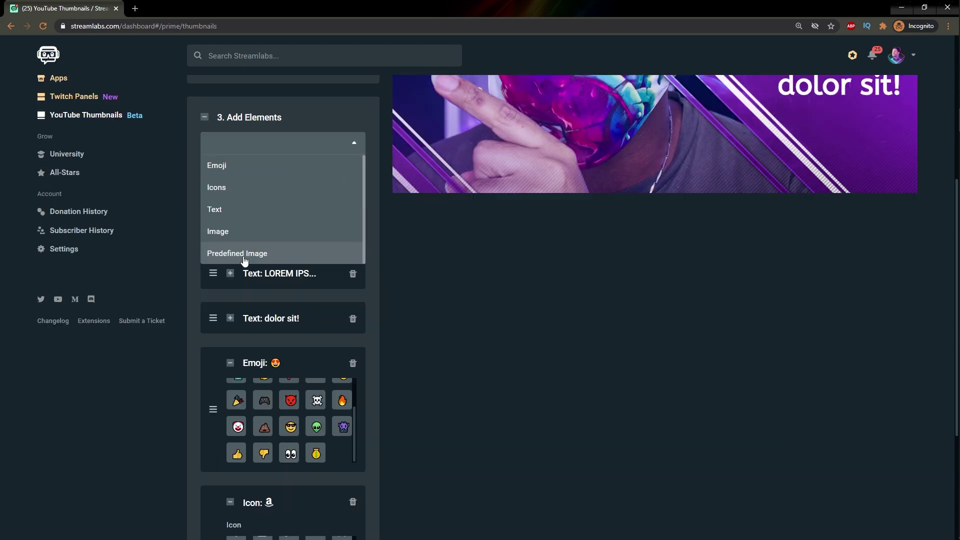
{"action": "left_click", "coordinate": [243, 257]}
- Place the purple diamond predefined image and move it to the thumbnail centre
{"action": "scroll", "coordinate": [185, 457], "scroll_direction": "down", "scroll_amount": 5}
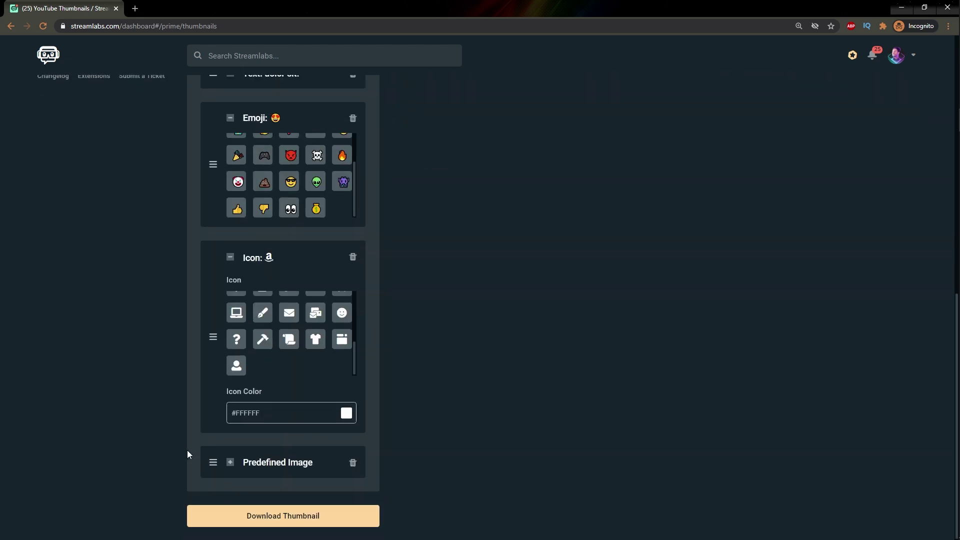
{"action": "left_click", "coordinate": [230, 462]}
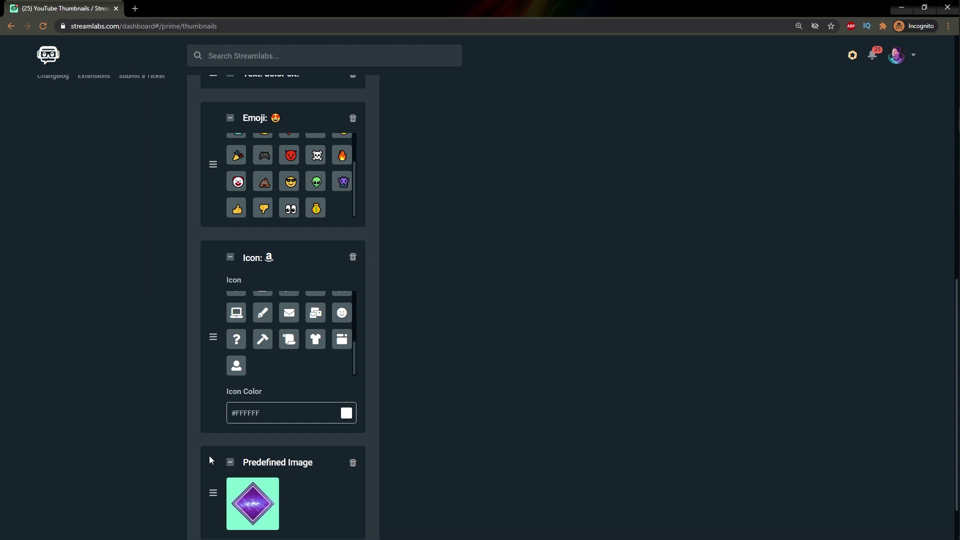
{"action": "scroll", "coordinate": [240, 448], "scroll_direction": "down", "scroll_amount": 1}
{"action": "left_click", "coordinate": [262, 439]}
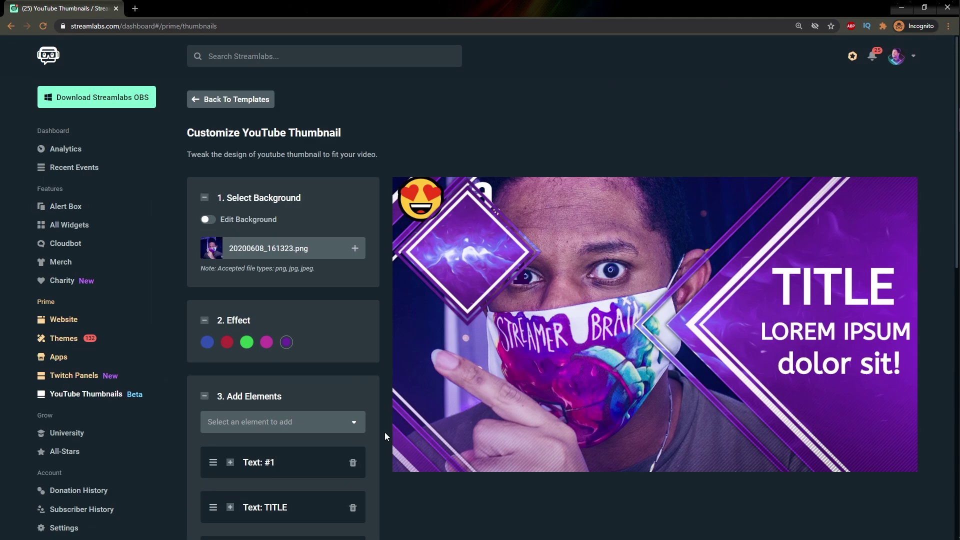
{"action": "left_click_drag", "start_coordinate": [460, 256], "coordinate": [566, 321]}
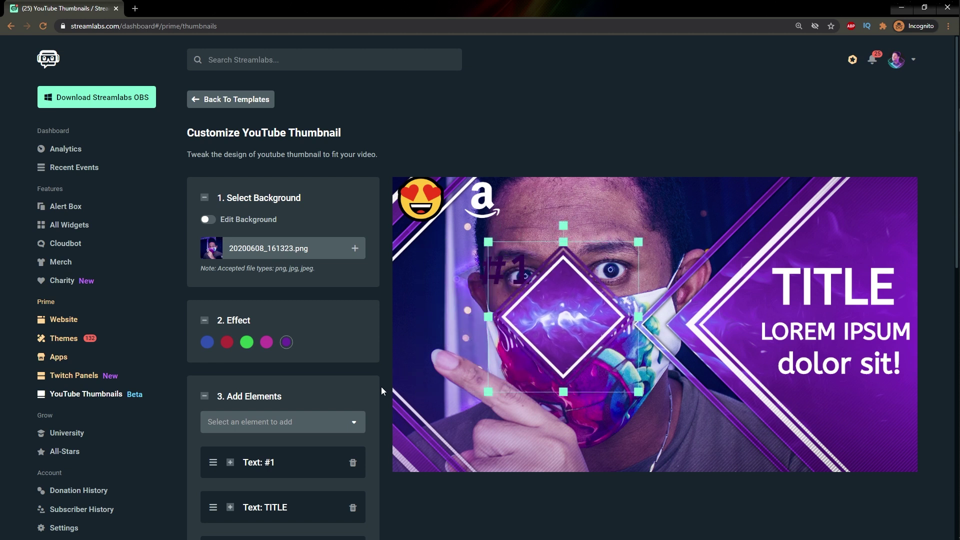
{"action": "scroll", "coordinate": [382, 386], "scroll_direction": "down", "scroll_amount": 7}
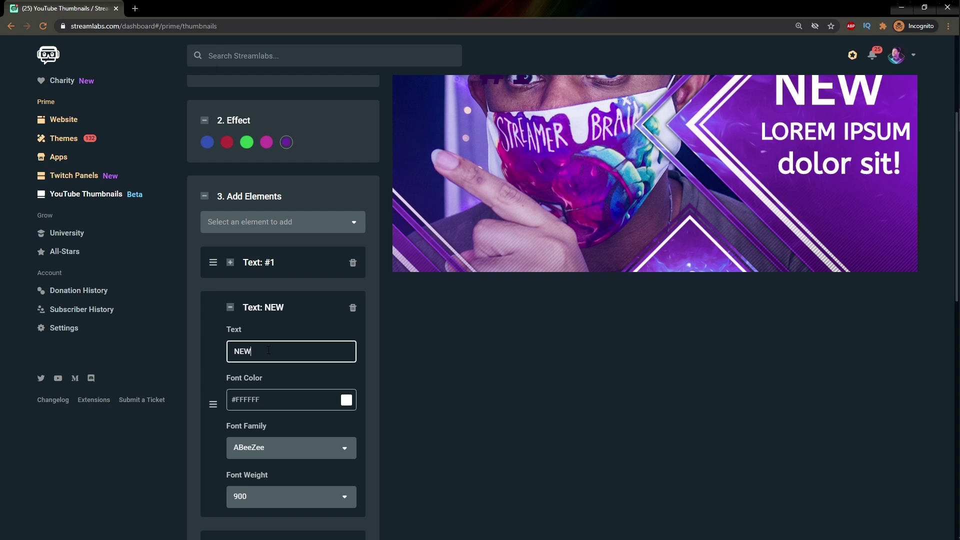
- Move the #1 text left of the face, then delete the #1 text element
{"action": "scroll", "coordinate": [413, 434], "scroll_direction": "down", "scroll_amount": 4}
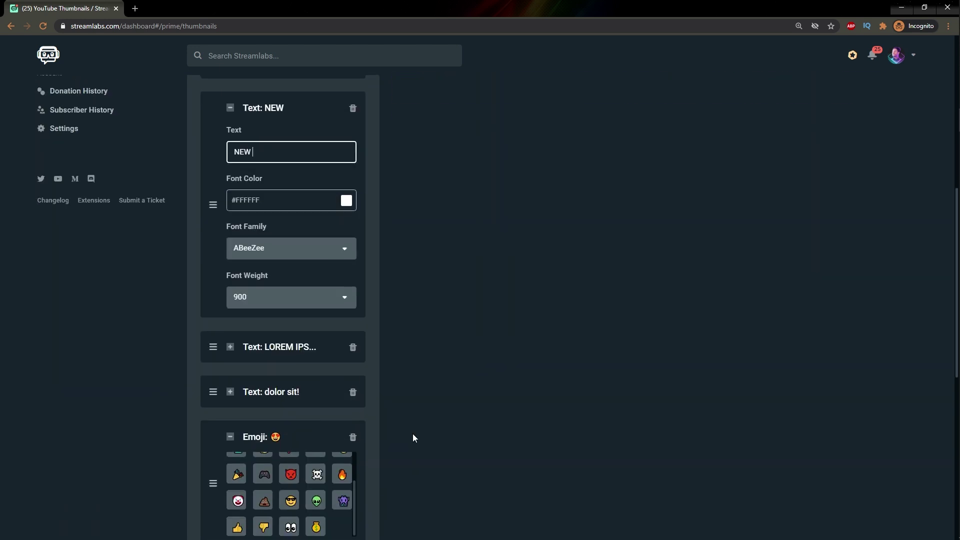
{"action": "scroll", "coordinate": [412, 433], "scroll_direction": "up", "scroll_amount": 6}
{"action": "scroll", "coordinate": [412, 433], "scroll_direction": "down", "scroll_amount": 4}
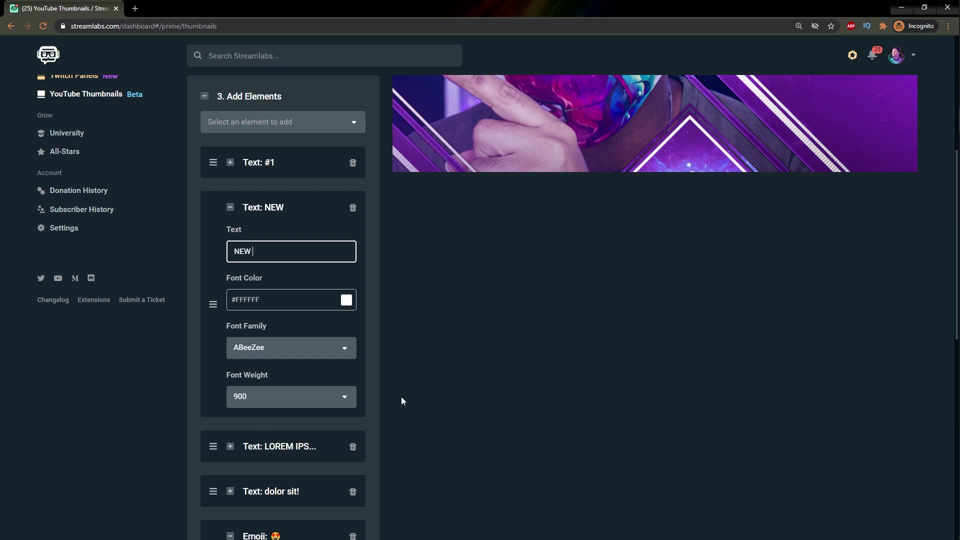
{"action": "scroll", "coordinate": [372, 376], "scroll_direction": "up", "scroll_amount": 1}
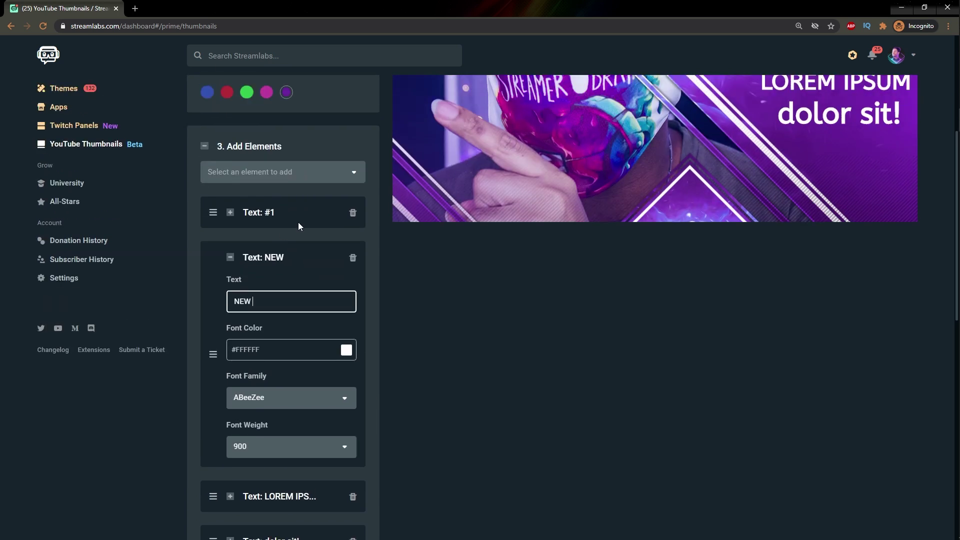
{"action": "left_click", "coordinate": [320, 176]}
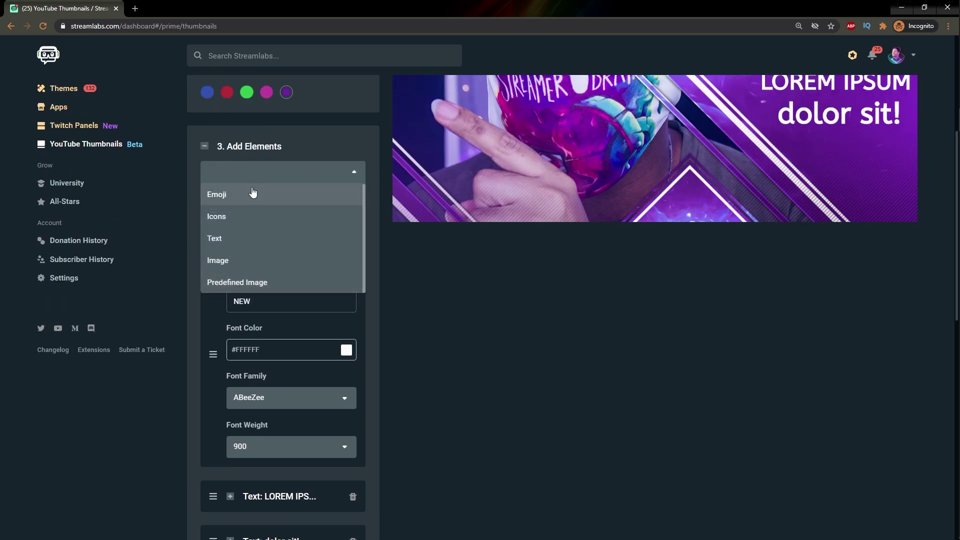
{"action": "left_click", "coordinate": [240, 269]}
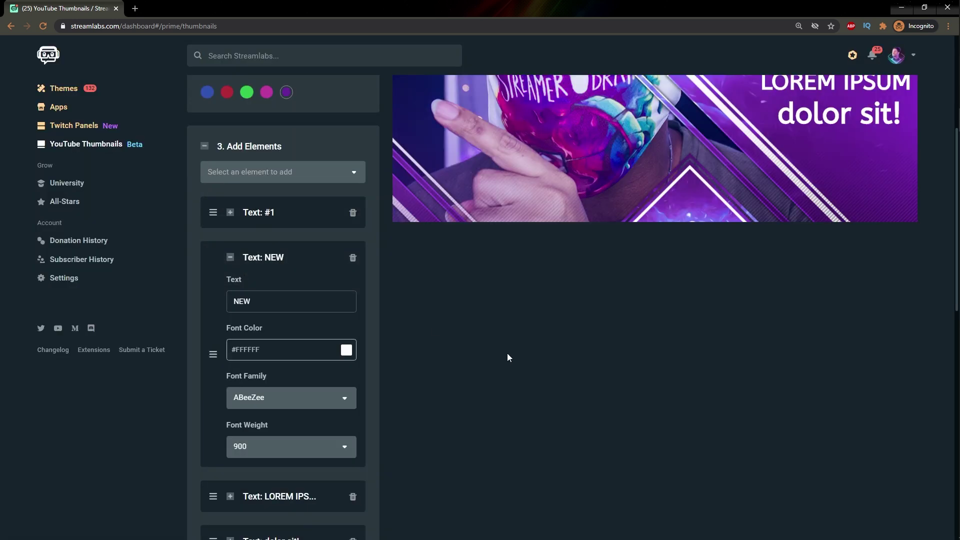
{"action": "scroll", "coordinate": [507, 354], "scroll_direction": "up", "scroll_amount": 2}
{"action": "scroll", "coordinate": [485, 383], "scroll_direction": "up", "scroll_amount": 3}
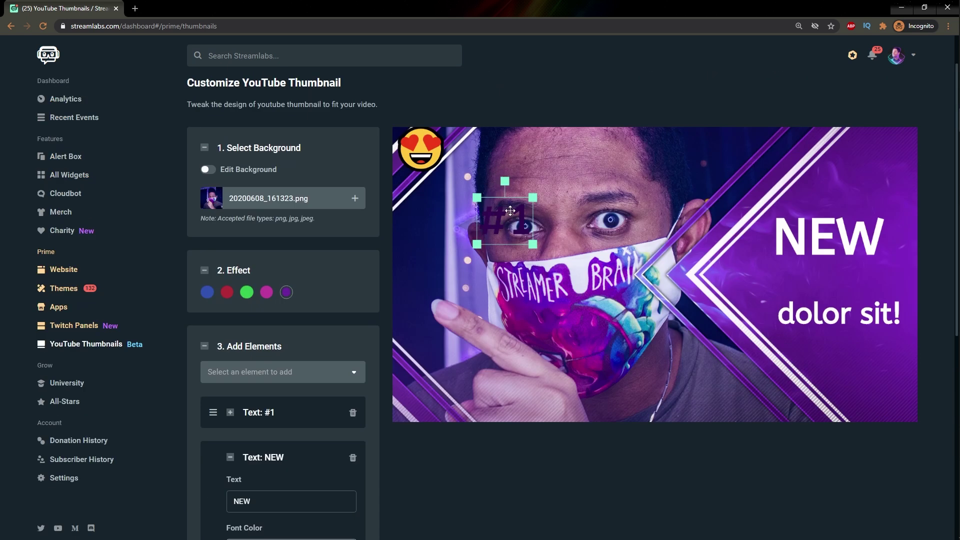
{"action": "left_click_drag", "start_coordinate": [510, 211], "coordinate": [452, 246]}
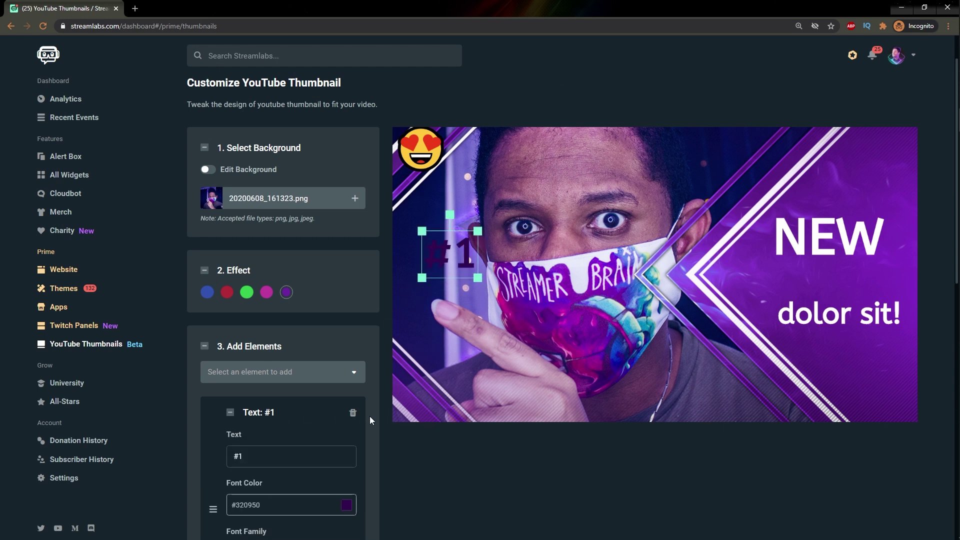
{"action": "scroll", "coordinate": [373, 444], "scroll_direction": "down", "scroll_amount": 4}
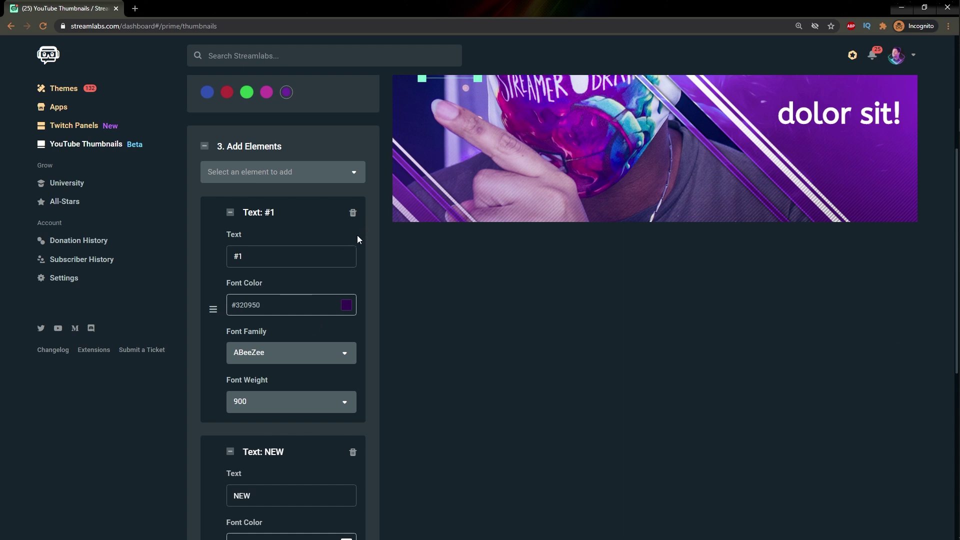
{"action": "left_click", "coordinate": [353, 214]}
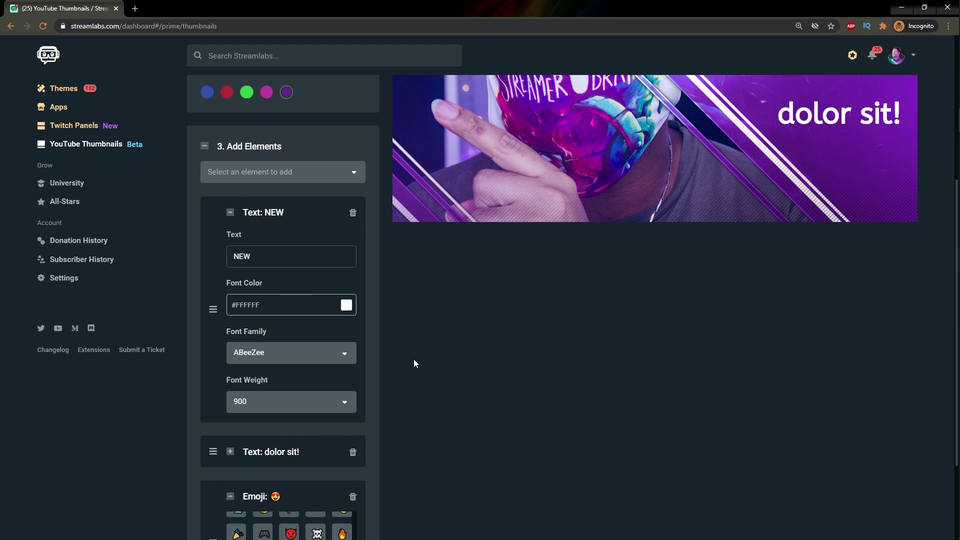
{"action": "scroll", "coordinate": [413, 359], "scroll_direction": "up", "scroll_amount": 5}
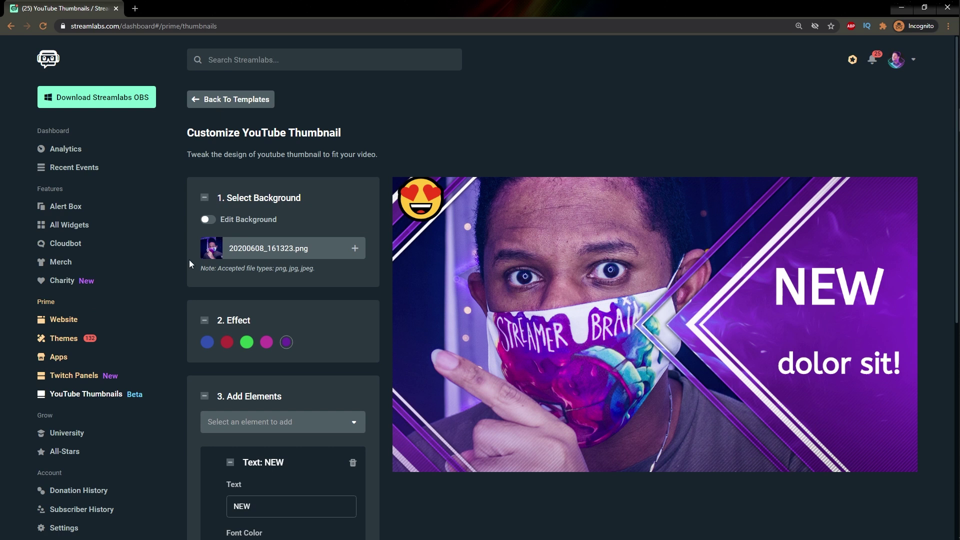
- Nudge the background photo slightly left, then download and open thumbnail.png
{"action": "left_click", "coordinate": [208, 219]}
{"action": "left_click_drag", "start_coordinate": [593, 300], "coordinate": [576, 300]}
{"action": "left_click", "coordinate": [208, 219]}
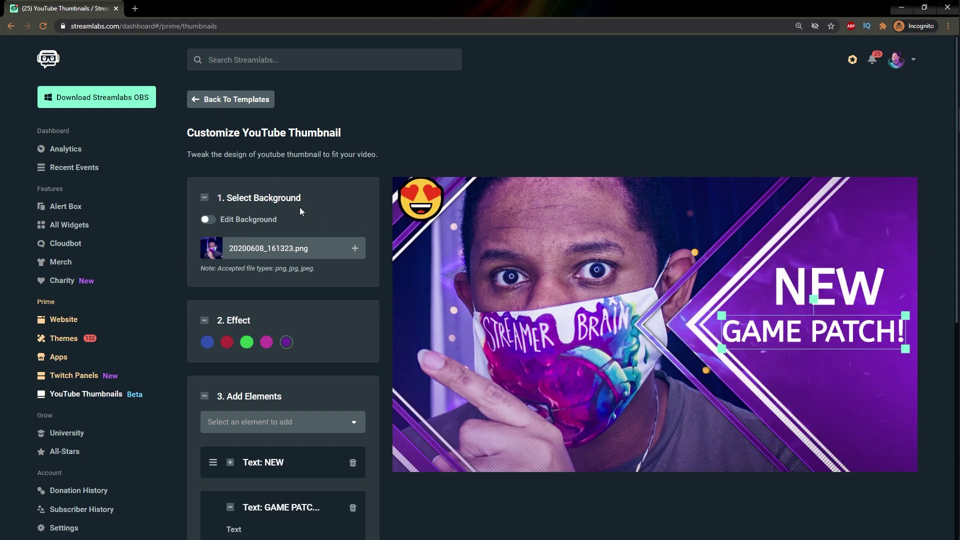
{"action": "scroll", "coordinate": [329, 223], "scroll_direction": "down", "scroll_amount": 8}
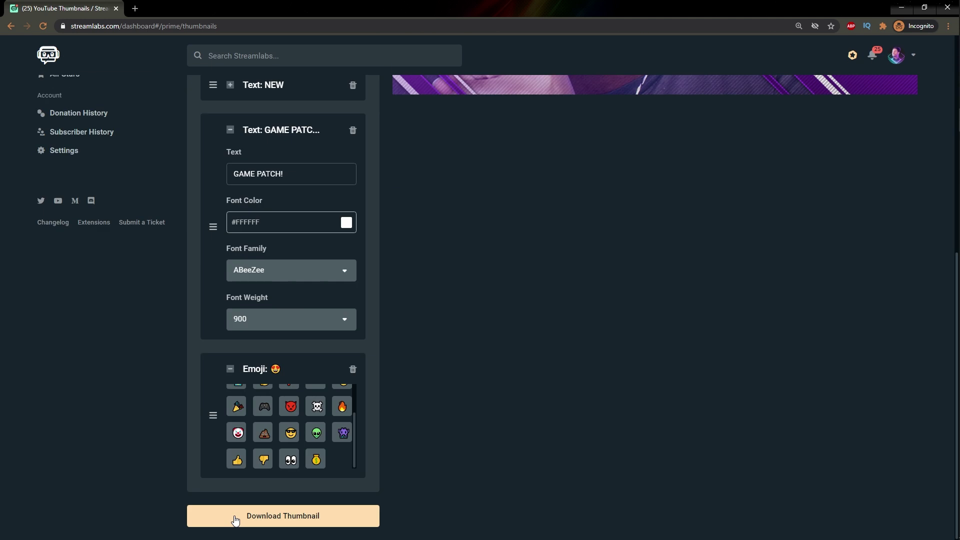
{"action": "left_click", "coordinate": [235, 517]}
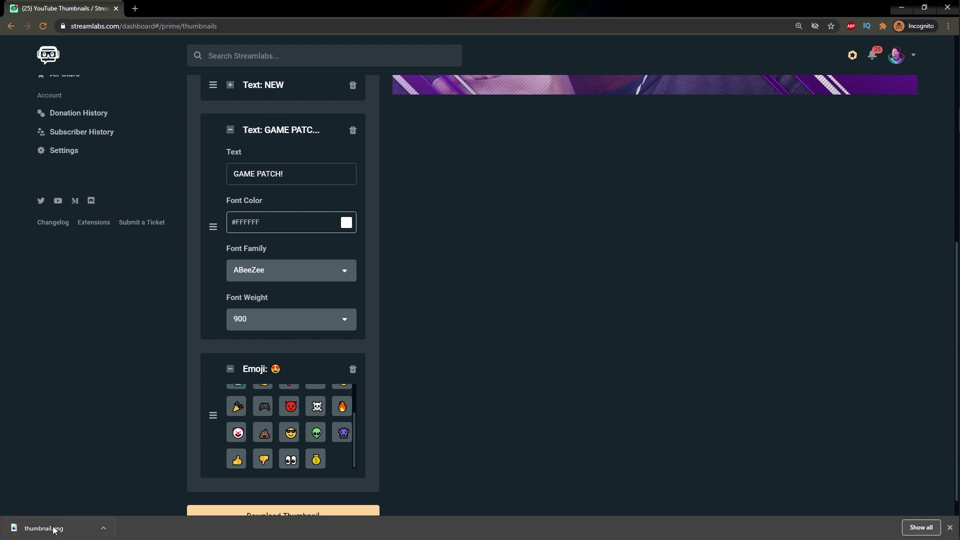
{"action": "left_click", "coordinate": [54, 529]}
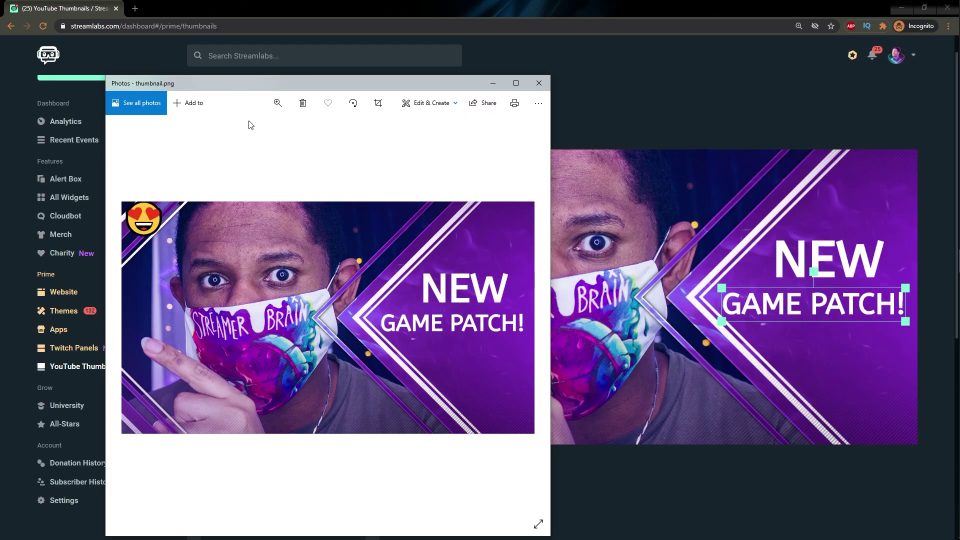
- Check thumbnail.png's file properties in Photos, confirming 1280 × 720 and 1.55 MB
{"action": "left_click_drag", "start_coordinate": [245, 82], "coordinate": [311, 40]}
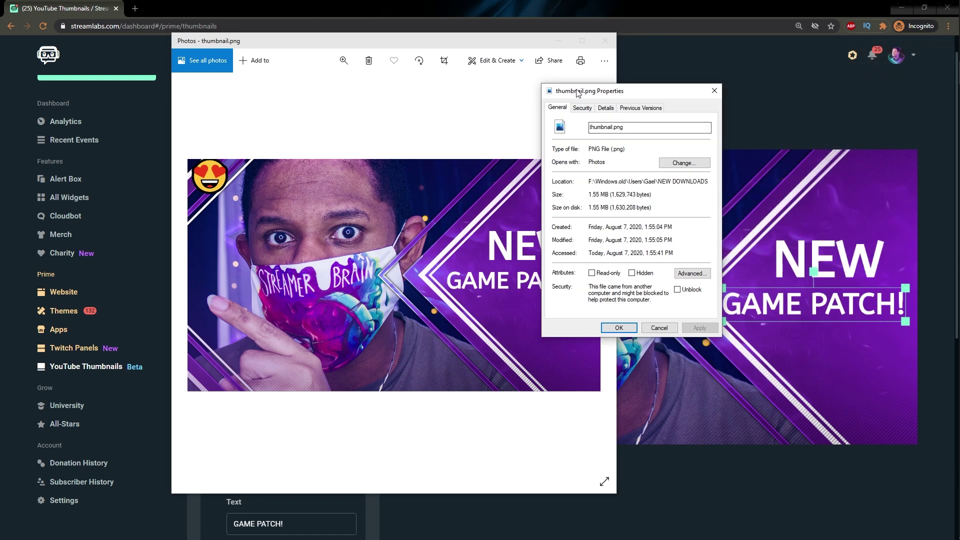
{"action": "left_click", "coordinate": [606, 108]}
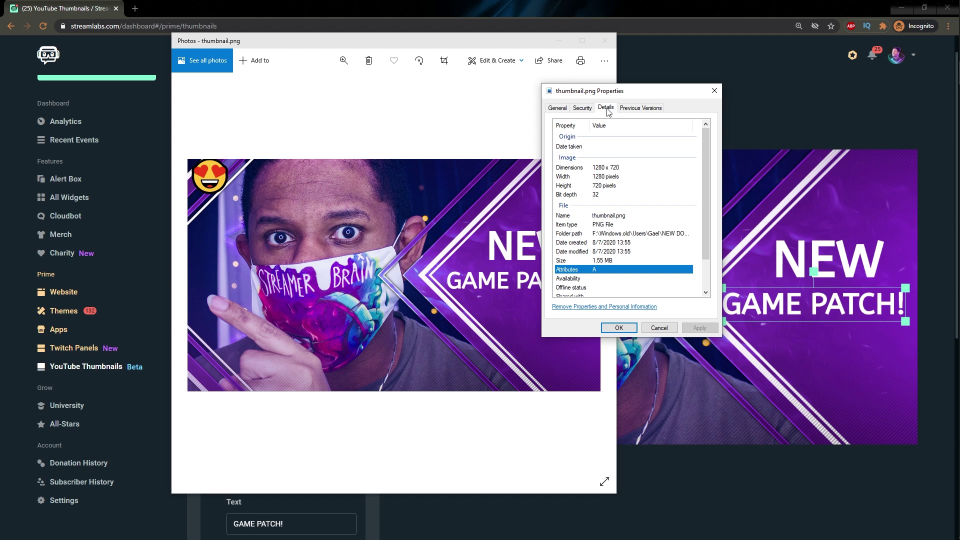
{"action": "scroll", "coordinate": [645, 216], "scroll_direction": "down", "scroll_amount": 1}
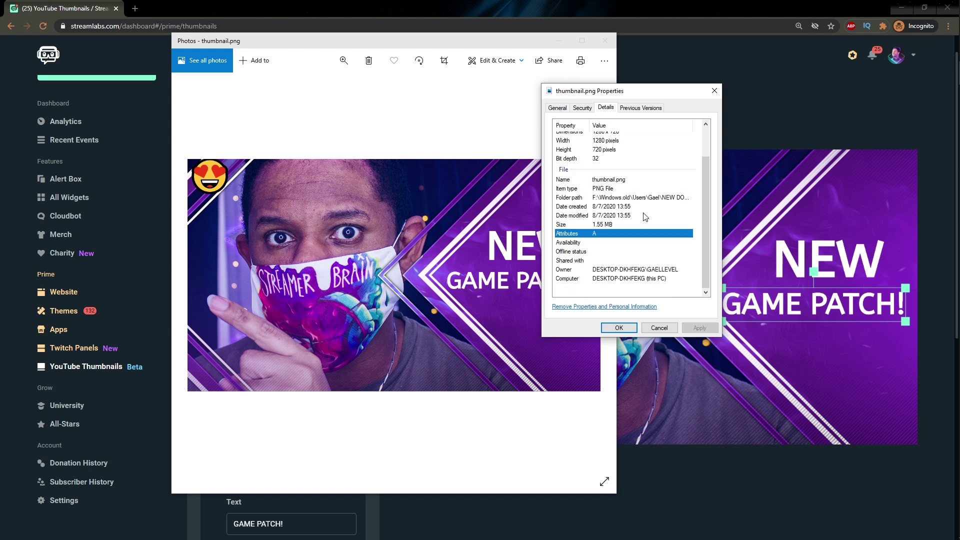
{"action": "scroll", "coordinate": [646, 216], "scroll_direction": "up", "scroll_amount": 1}
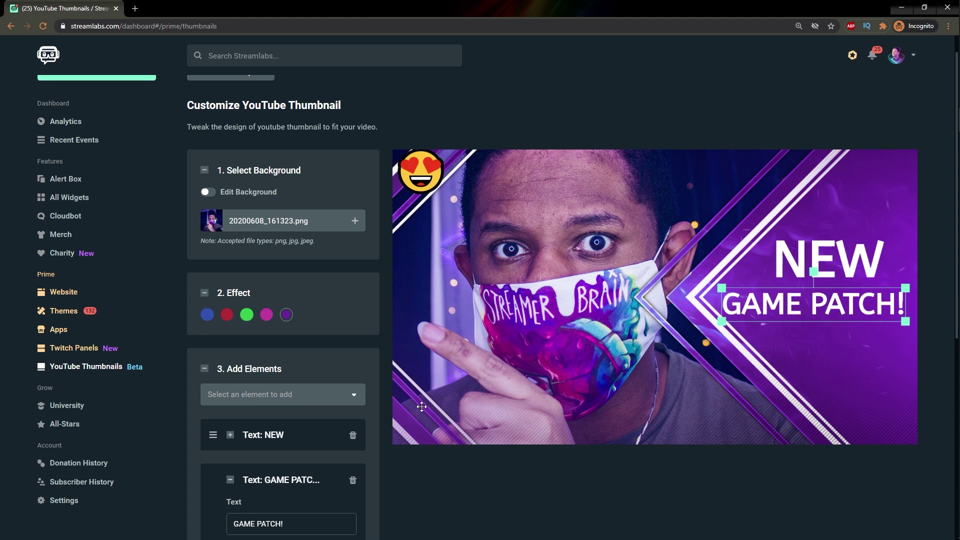
- Leave the NEW GAME PATCH! design for the YouTube Thumbnail Templates gallery
{"action": "scroll", "coordinate": [423, 412], "scroll_direction": "down", "scroll_amount": 4}
{"action": "scroll", "coordinate": [422, 412], "scroll_direction": "up", "scroll_amount": 5}
{"action": "scroll", "coordinate": [428, 404], "scroll_direction": "down", "scroll_amount": 8}
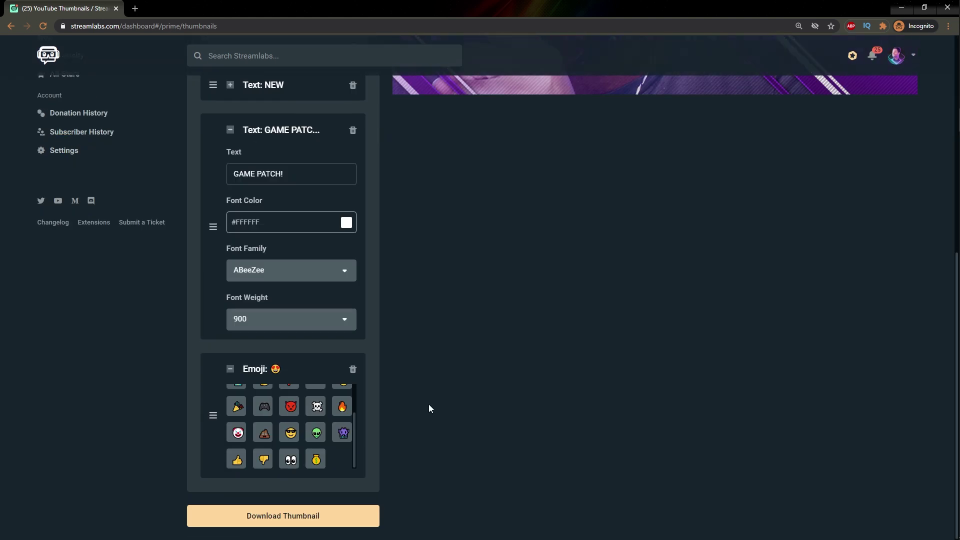
{"action": "scroll", "coordinate": [428, 404], "scroll_direction": "up", "scroll_amount": 8}
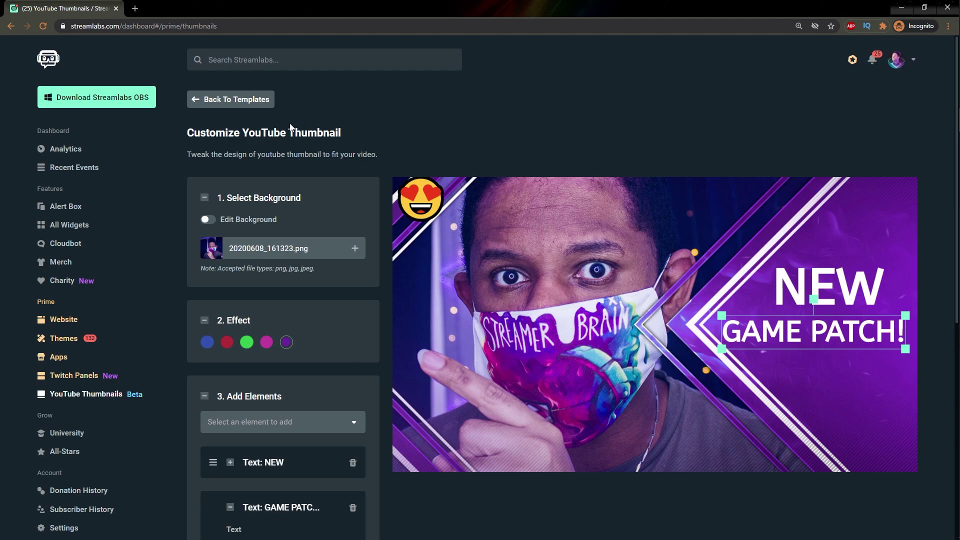
{"action": "left_click", "coordinate": [209, 101]}
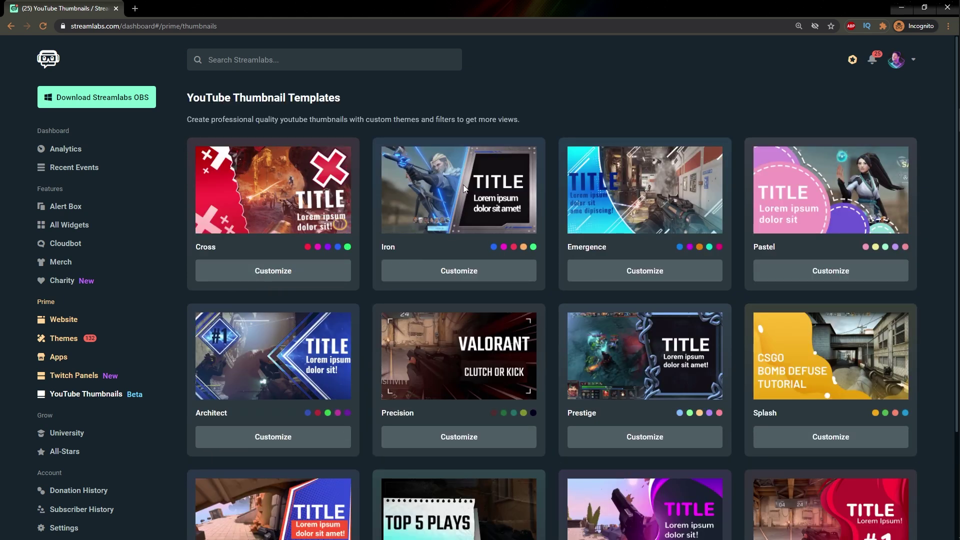
- Customize the Iron template with 22.jpg from Pictures as background, shifted to show the rooftop
{"action": "left_click", "coordinate": [449, 273]}
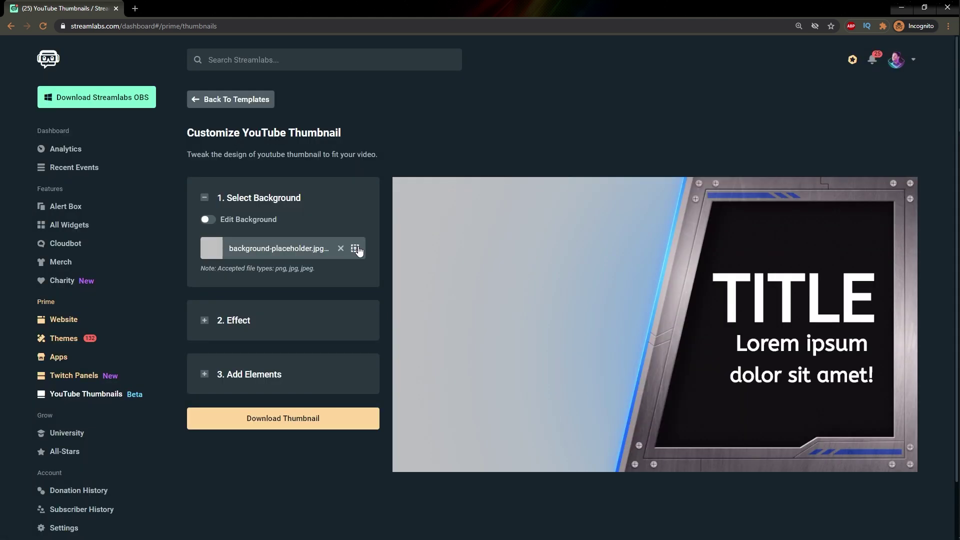
{"action": "left_click", "coordinate": [356, 249]}
{"action": "left_click", "coordinate": [374, 228]}
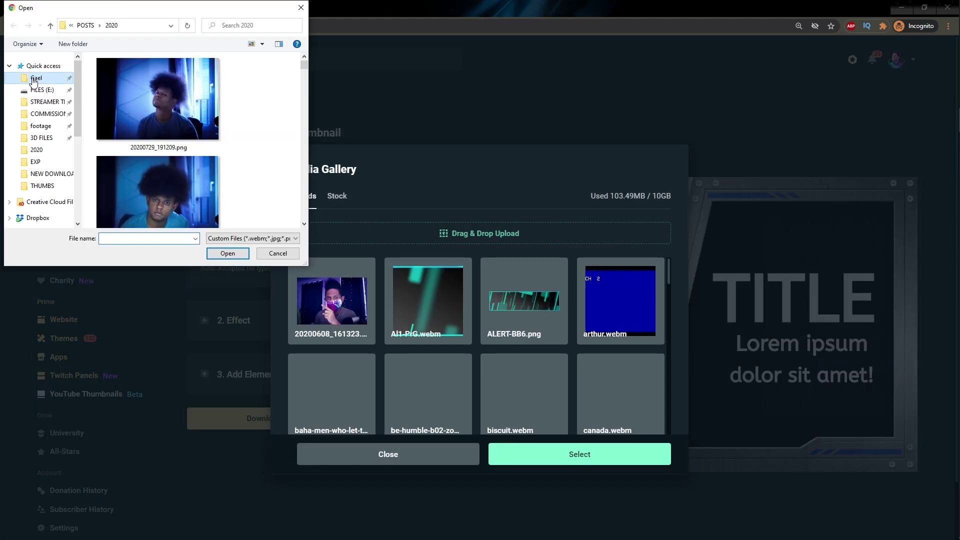
{"action": "double_click", "coordinate": [120, 105]}
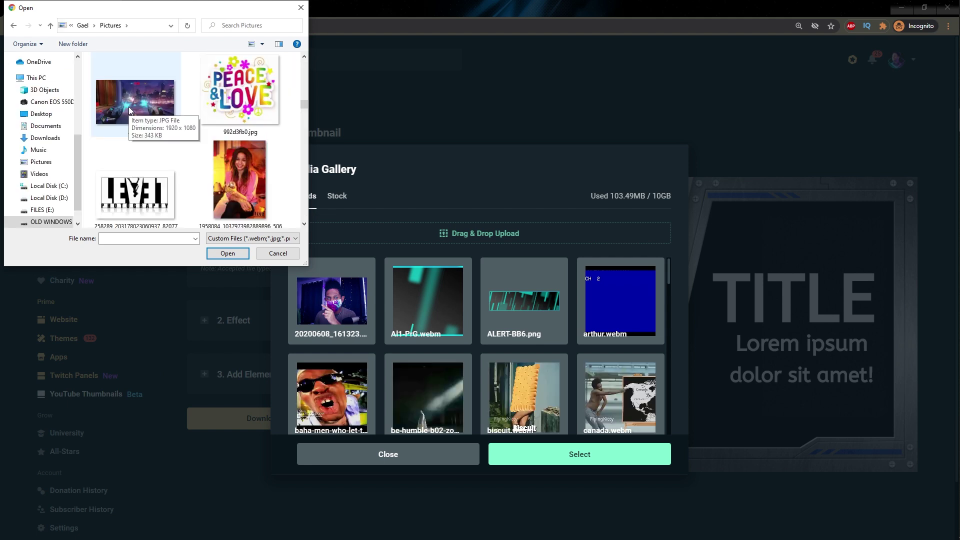
{"action": "left_click", "coordinate": [129, 111]}
{"action": "double_click", "coordinate": [129, 110]}
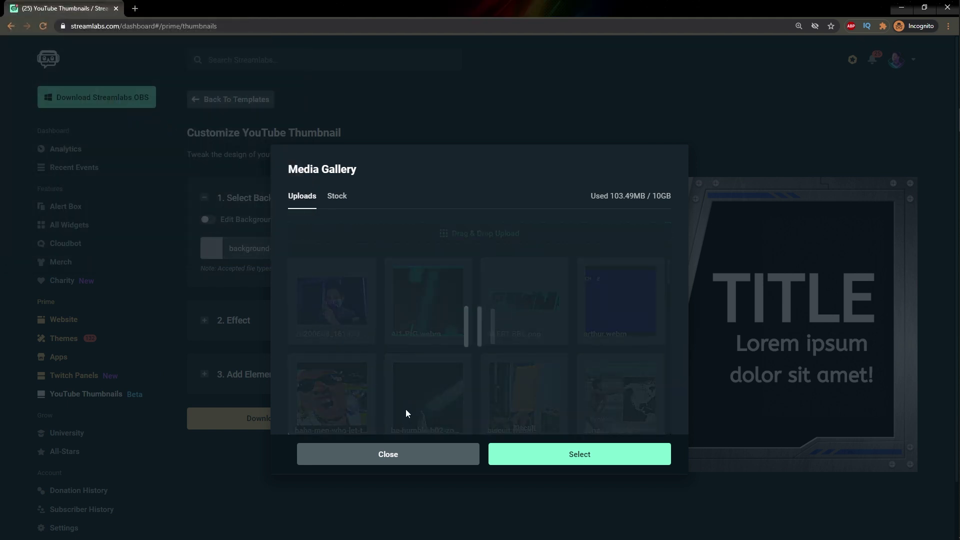
{"action": "left_click", "coordinate": [555, 458]}
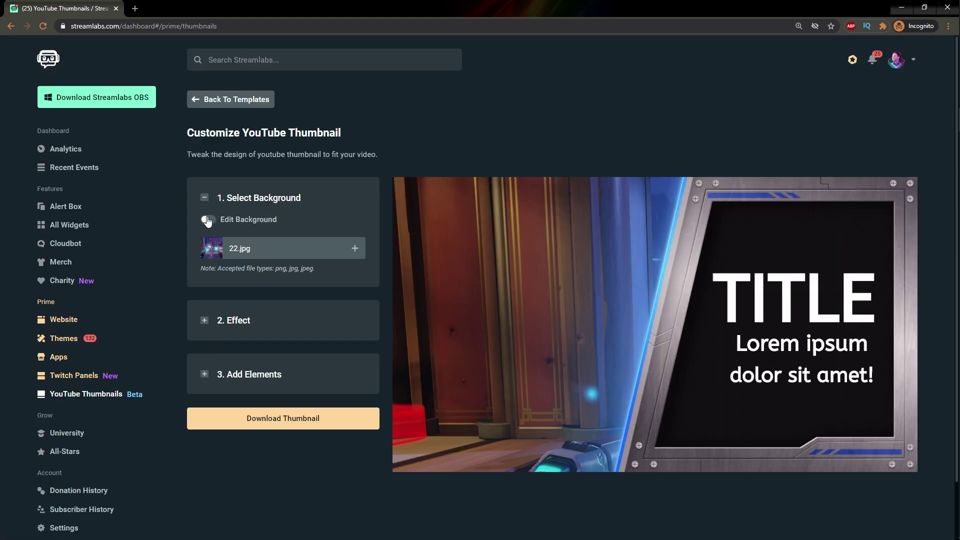
{"action": "left_click_drag", "start_coordinate": [602, 392], "coordinate": [312, 248]}
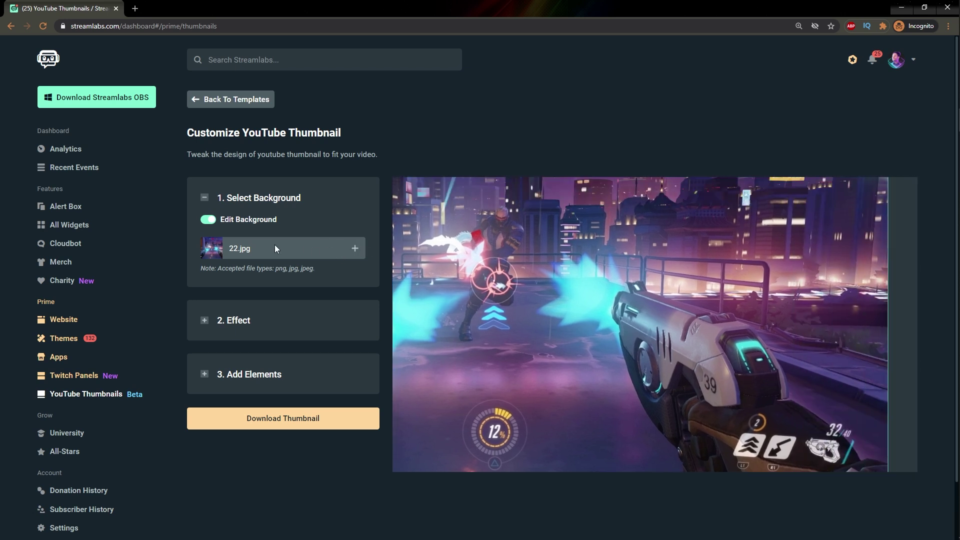
{"action": "left_click", "coordinate": [208, 220]}
- Apply the red colour effect to the Iron thumbnail after trying magenta
{"action": "left_click", "coordinate": [204, 321]}
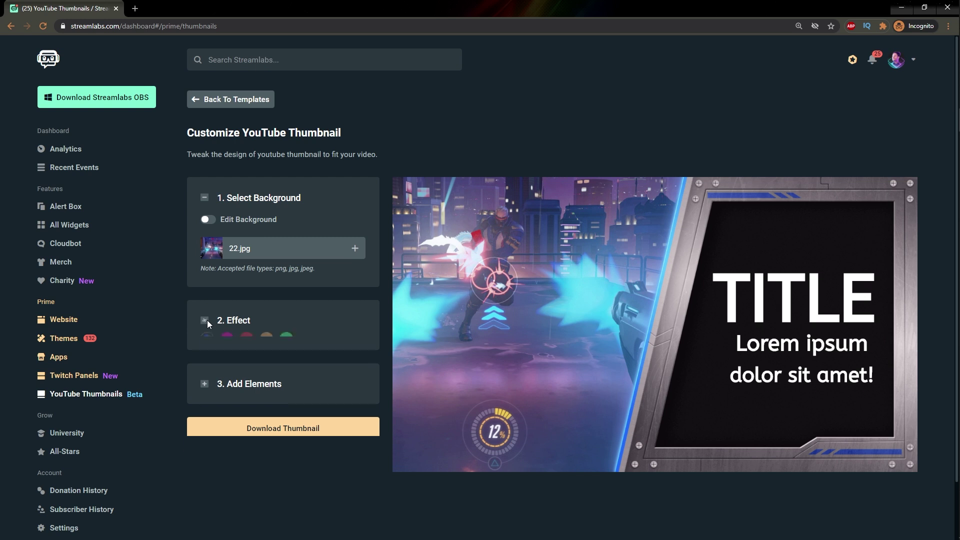
{"action": "left_click", "coordinate": [226, 344]}
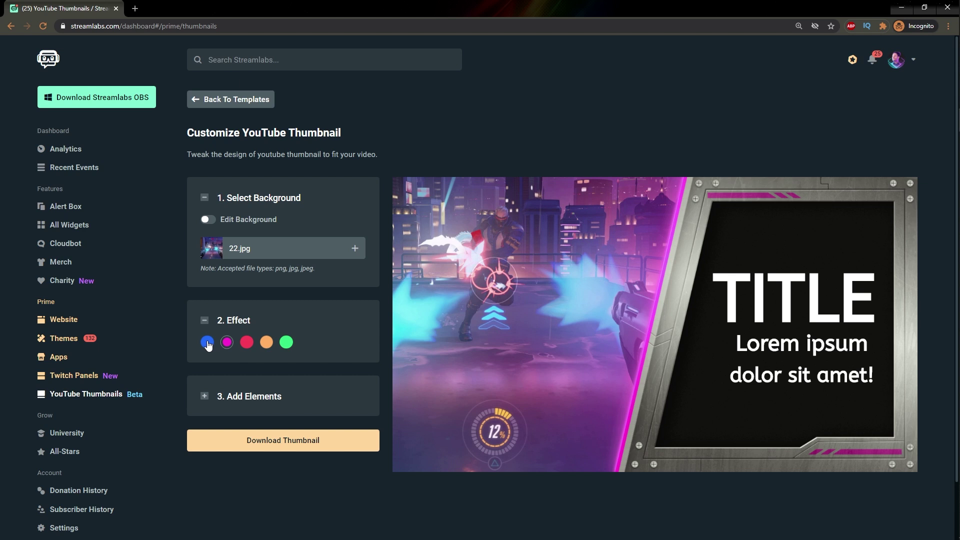
{"action": "left_click", "coordinate": [246, 344]}
{"action": "left_click", "coordinate": [205, 396]}
{"action": "scroll", "coordinate": [186, 346], "scroll_direction": "down", "scroll_amount": 2}
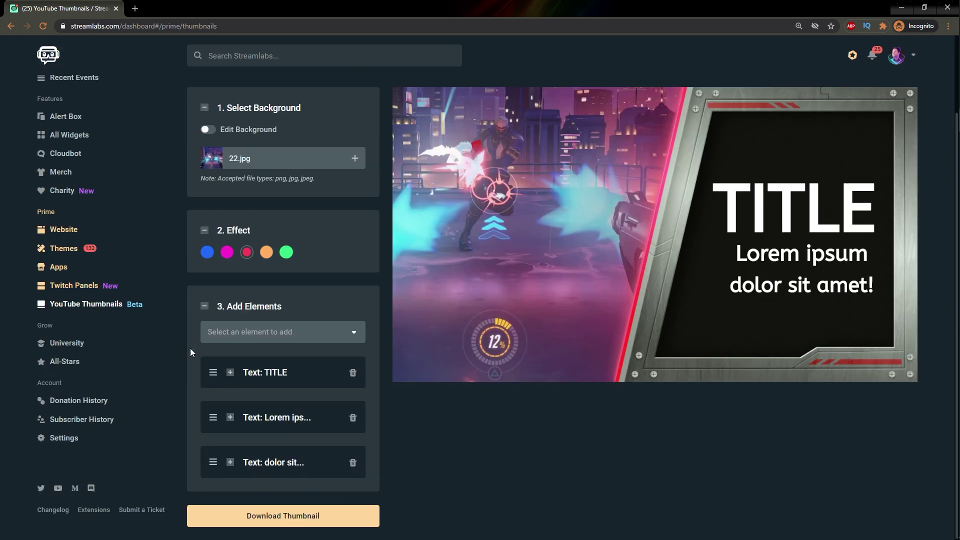
- Change the TITLE text element to read TRACER
{"action": "left_click", "coordinate": [231, 372]}
{"action": "type", "text": "TRACER"}
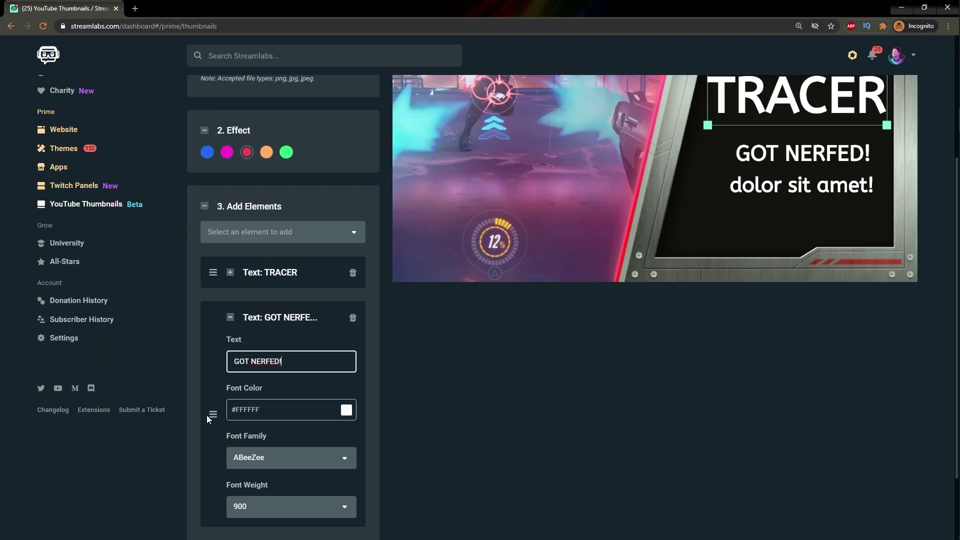
{"action": "scroll", "coordinate": [205, 362], "scroll_direction": "up", "scroll_amount": 1}
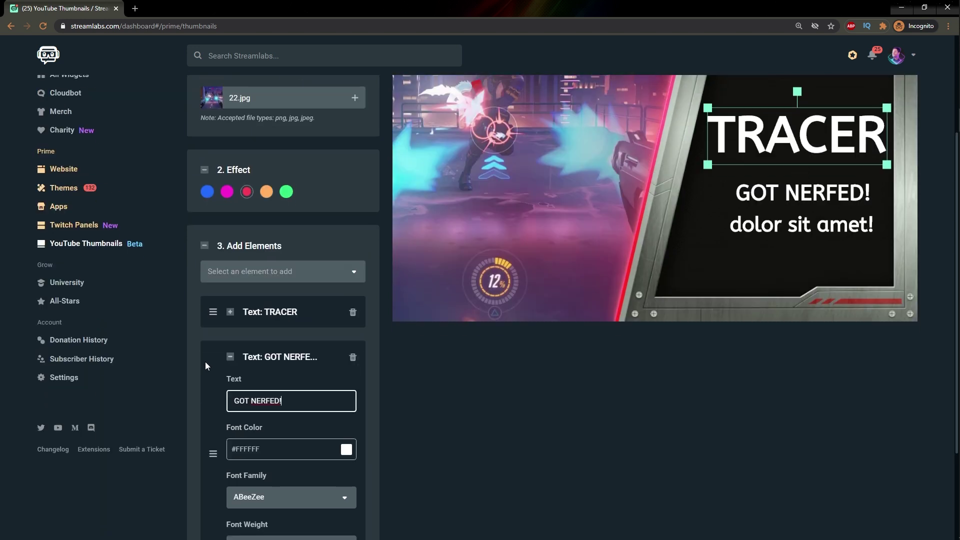
- Adjust the headline colours so TRACER shows yellow #FFD521 above GOT NERFED!
{"action": "left_click", "coordinate": [350, 464]}
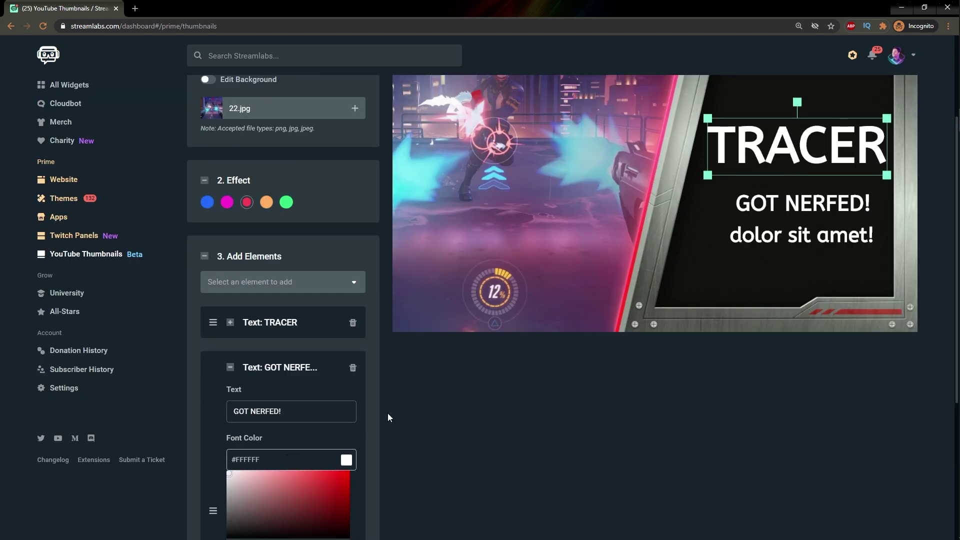
{"action": "scroll", "coordinate": [388, 415], "scroll_direction": "down", "scroll_amount": 3}
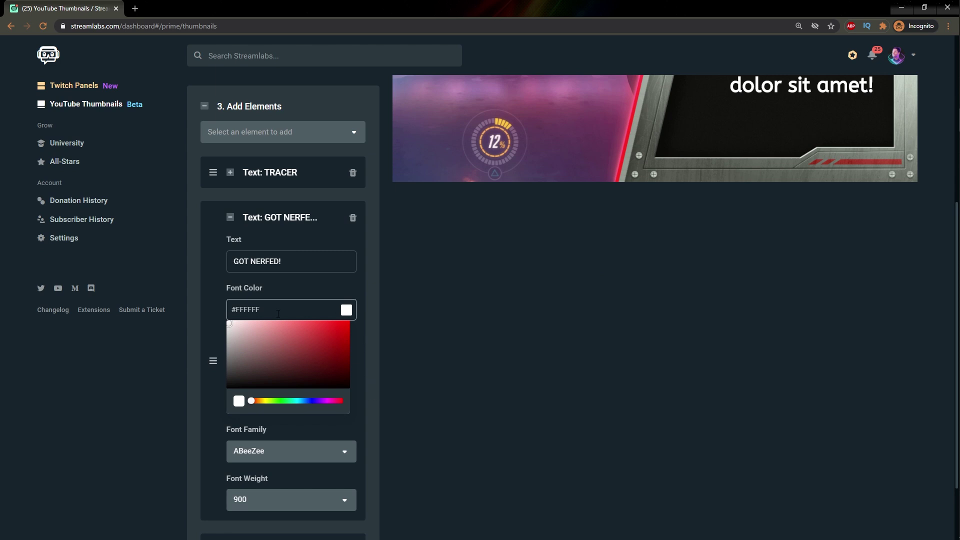
{"action": "left_click", "coordinate": [220, 287]}
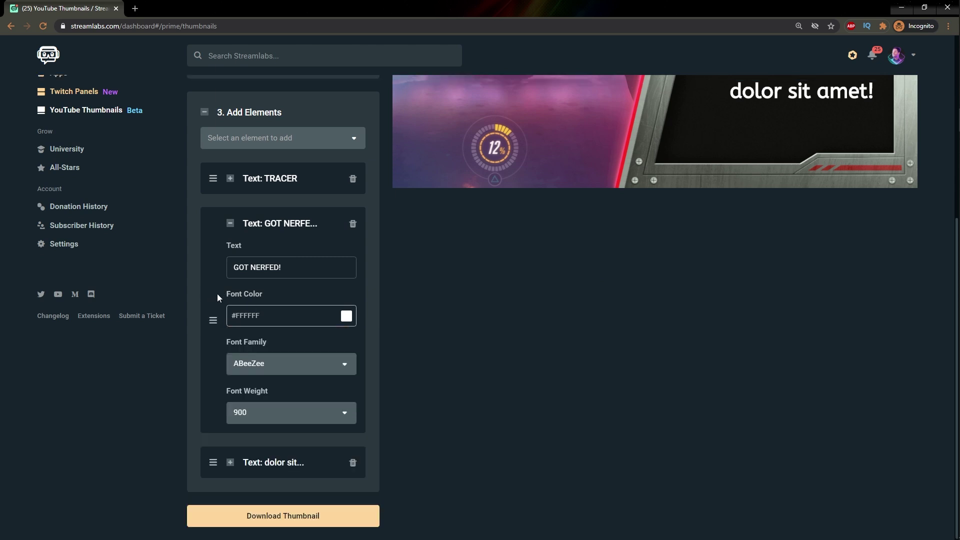
{"action": "scroll", "coordinate": [222, 295], "scroll_direction": "up", "scroll_amount": 1}
{"action": "scroll", "coordinate": [656, 226], "scroll_direction": "up", "scroll_amount": 3}
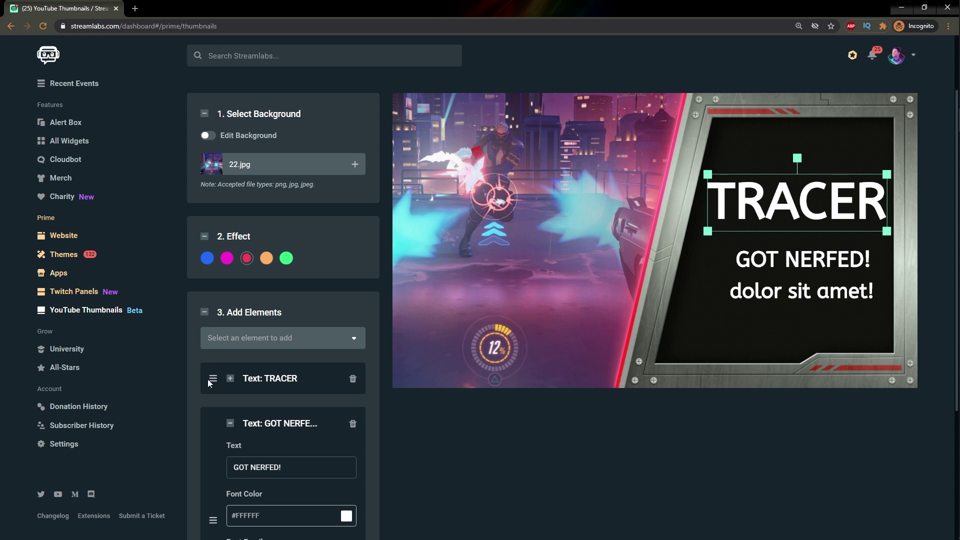
{"action": "scroll", "coordinate": [206, 387], "scroll_direction": "down", "scroll_amount": 2}
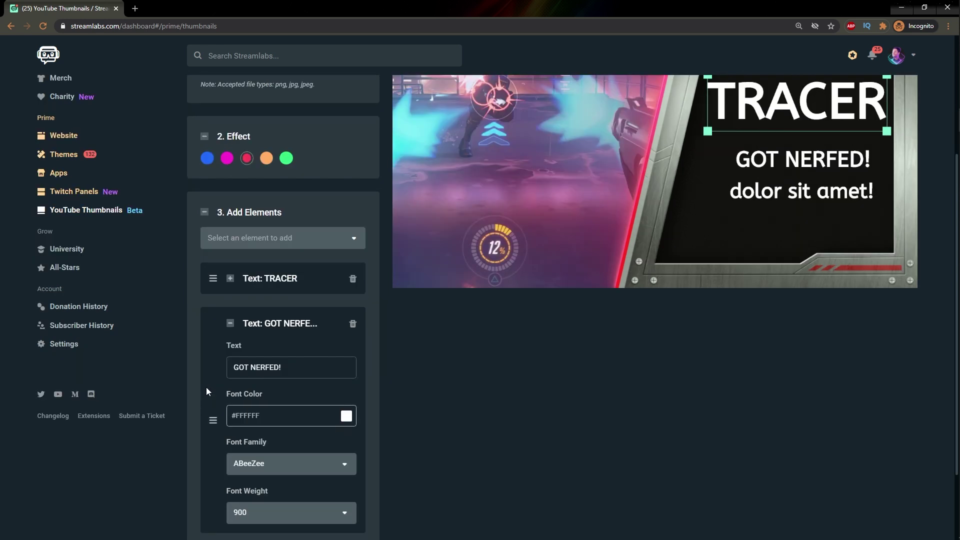
{"action": "scroll", "coordinate": [387, 198], "scroll_direction": "down", "scroll_amount": 6}
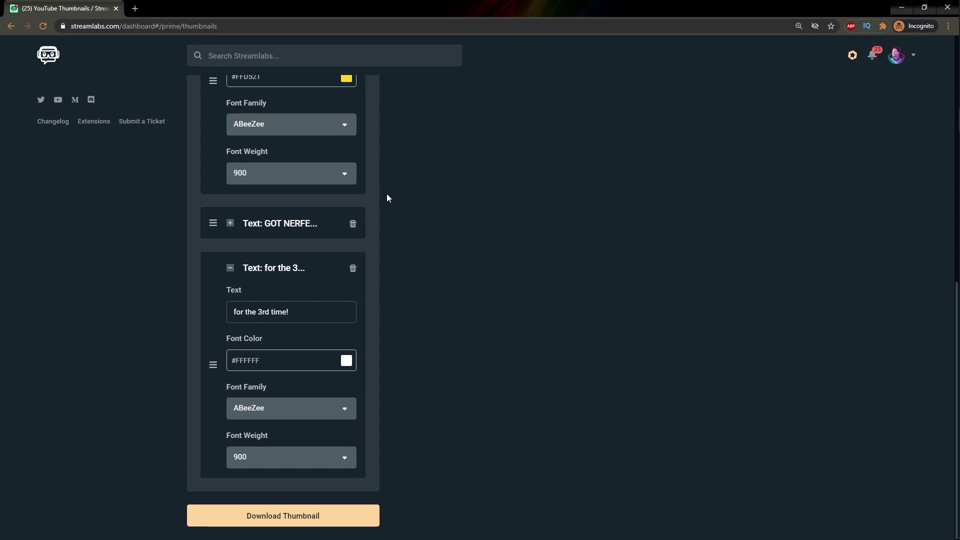
{"action": "scroll", "coordinate": [385, 193], "scroll_direction": "up", "scroll_amount": 9}
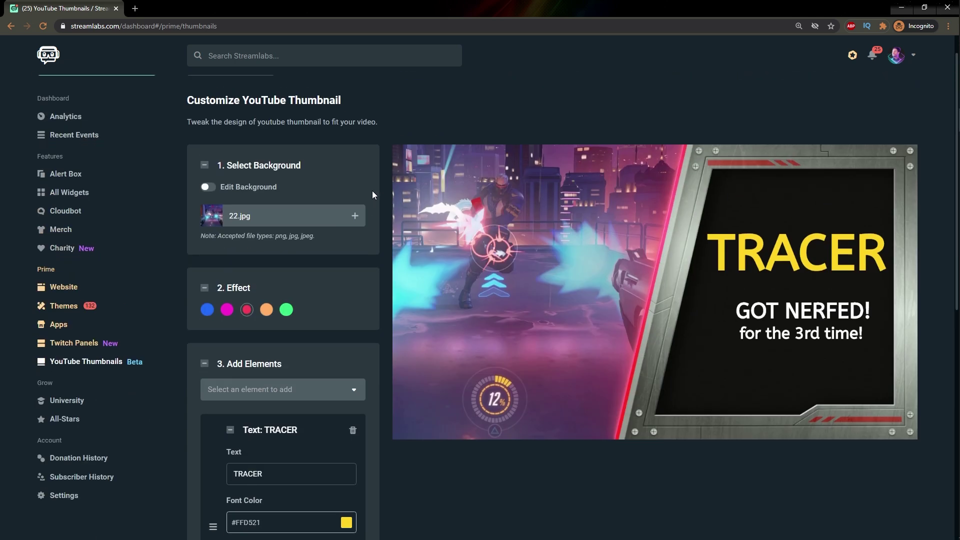
{"action": "scroll", "coordinate": [373, 190], "scroll_direction": "down", "scroll_amount": 3}
{"action": "scroll", "coordinate": [372, 190], "scroll_direction": "up", "scroll_amount": 3}
{"action": "scroll", "coordinate": [372, 191], "scroll_direction": "down", "scroll_amount": 2}
{"action": "scroll", "coordinate": [373, 191], "scroll_direction": "down", "scroll_amount": 5}
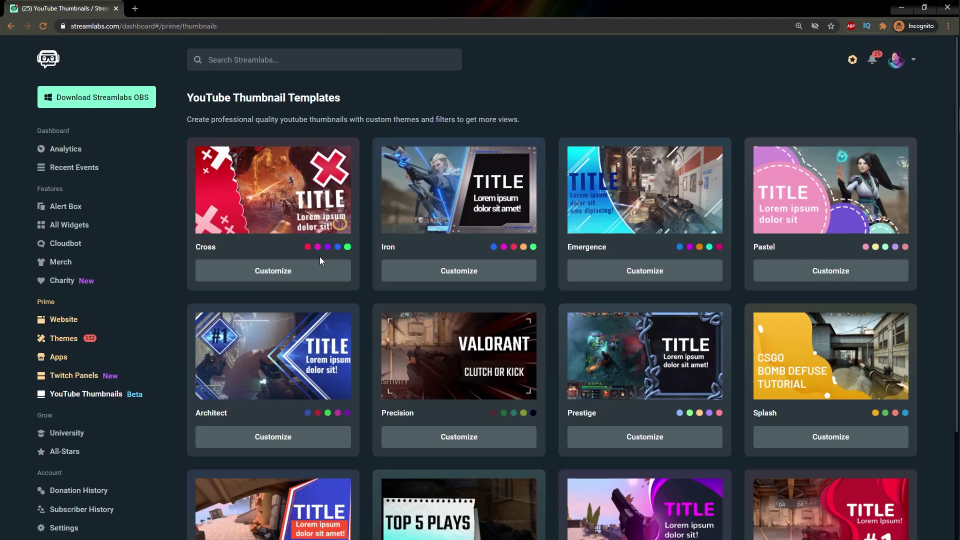
{"action": "scroll", "coordinate": [300, 257], "scroll_direction": "down", "scroll_amount": 3}
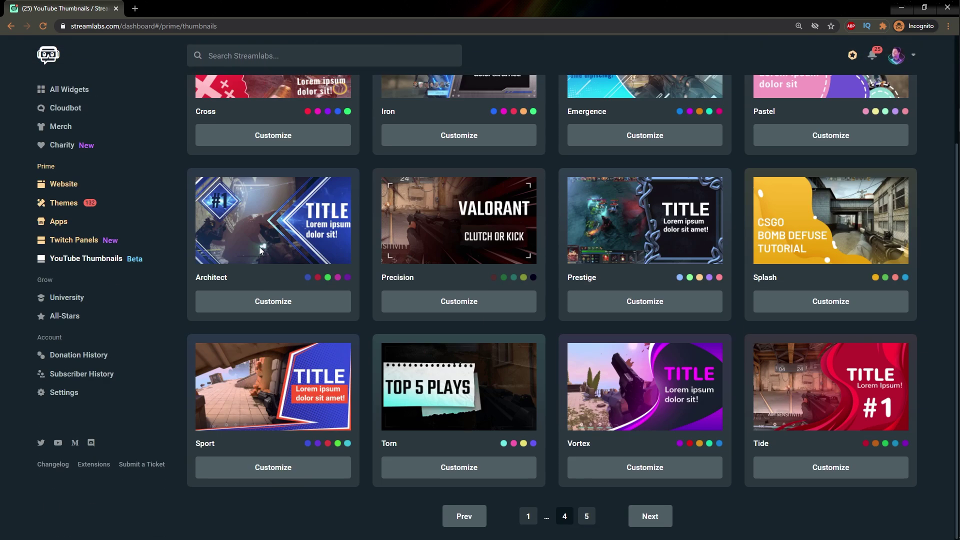
- Open the Architect template for customising and expand its GAME PATCH! text element
{"action": "left_click", "coordinate": [250, 302]}
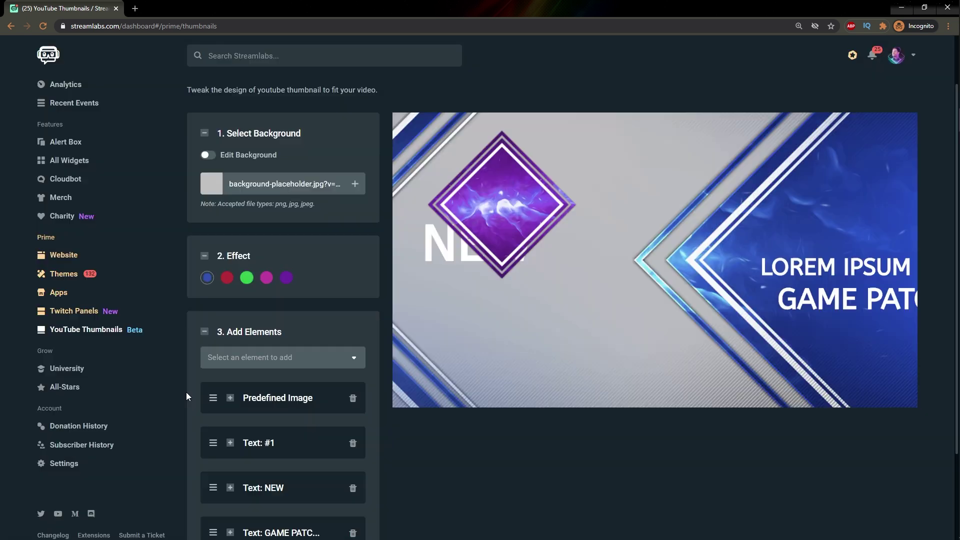
{"action": "scroll", "coordinate": [187, 393], "scroll_direction": "down", "scroll_amount": 2}
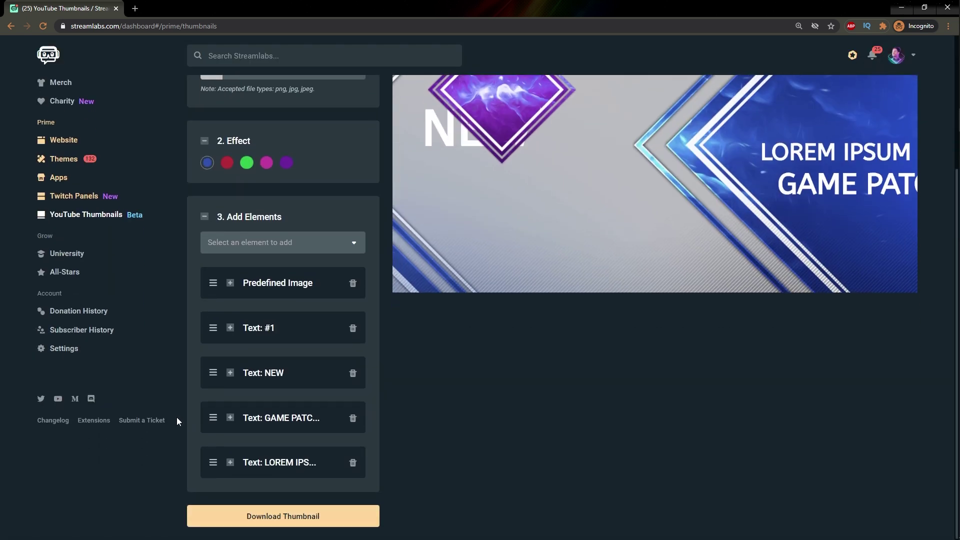
{"action": "left_click", "coordinate": [230, 418]}
{"action": "scroll", "coordinate": [197, 434], "scroll_direction": "down", "scroll_amount": 2}
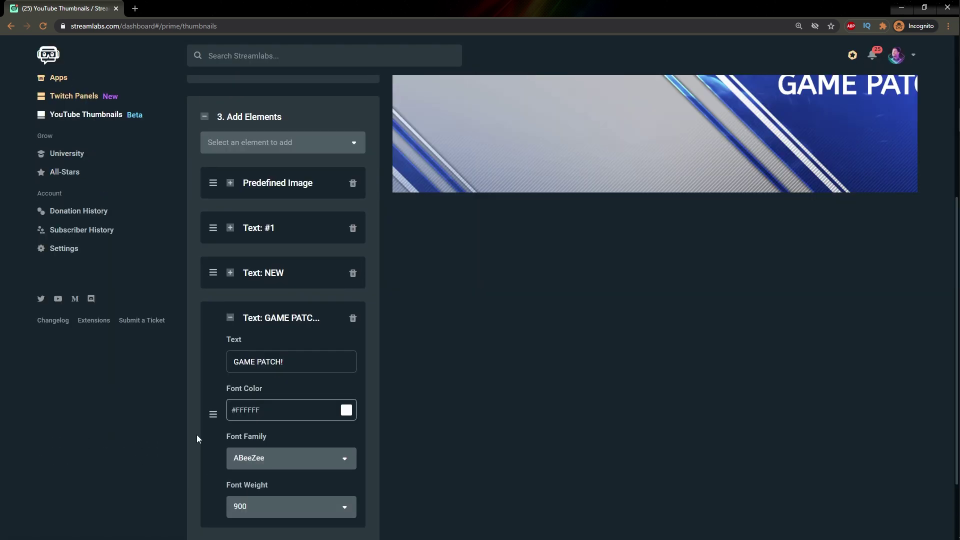
{"action": "scroll", "coordinate": [197, 439], "scroll_direction": "up", "scroll_amount": 6}
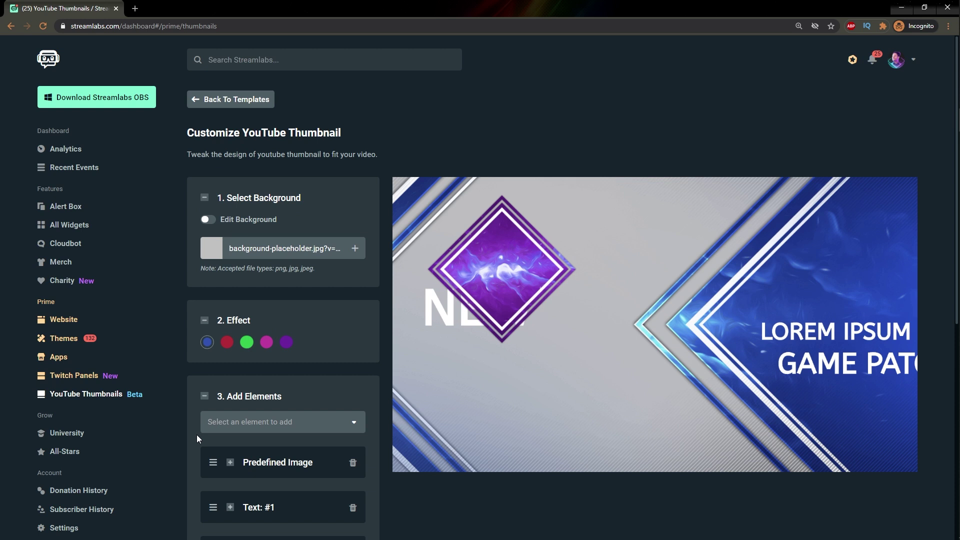
{"action": "scroll", "coordinate": [196, 434], "scroll_direction": "down", "scroll_amount": 2}
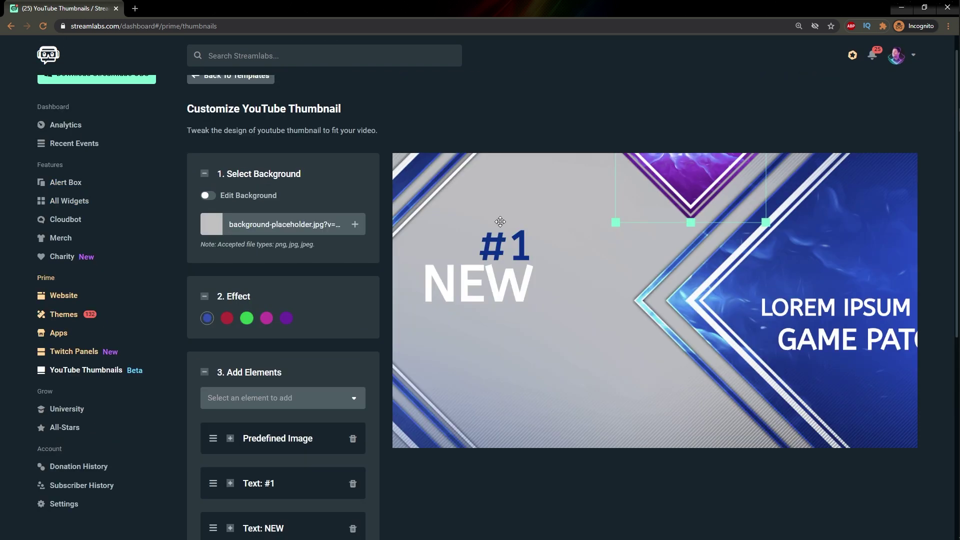
{"action": "scroll", "coordinate": [410, 288], "scroll_direction": "down", "scroll_amount": 7}
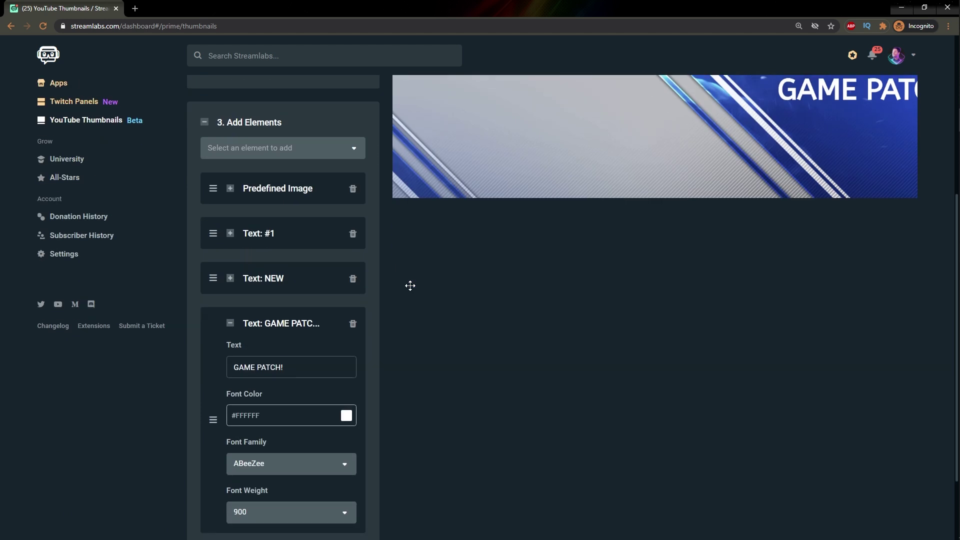
{"action": "scroll", "coordinate": [411, 287], "scroll_direction": "up", "scroll_amount": 8}
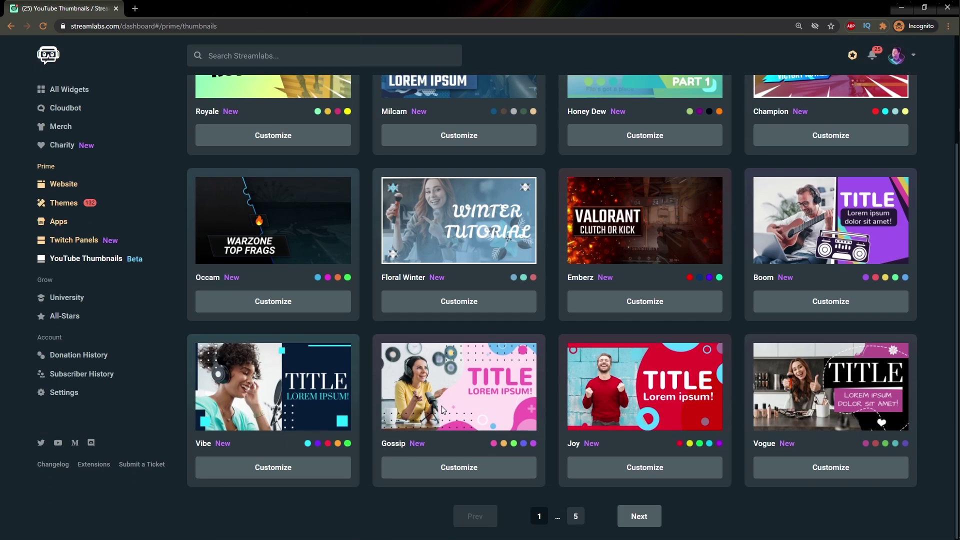
- Scroll up and down through the first page of YouTube thumbnail templates, past the MUMBAI and HONG KONG designs
{"action": "scroll", "coordinate": [326, 381], "scroll_direction": "up", "scroll_amount": 3}
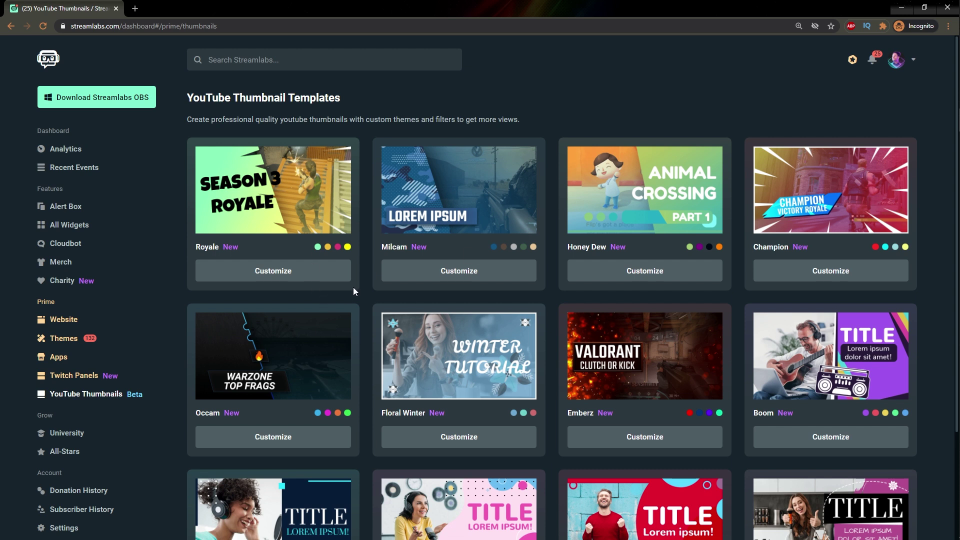
{"action": "scroll", "coordinate": [353, 289], "scroll_direction": "down", "scroll_amount": 3}
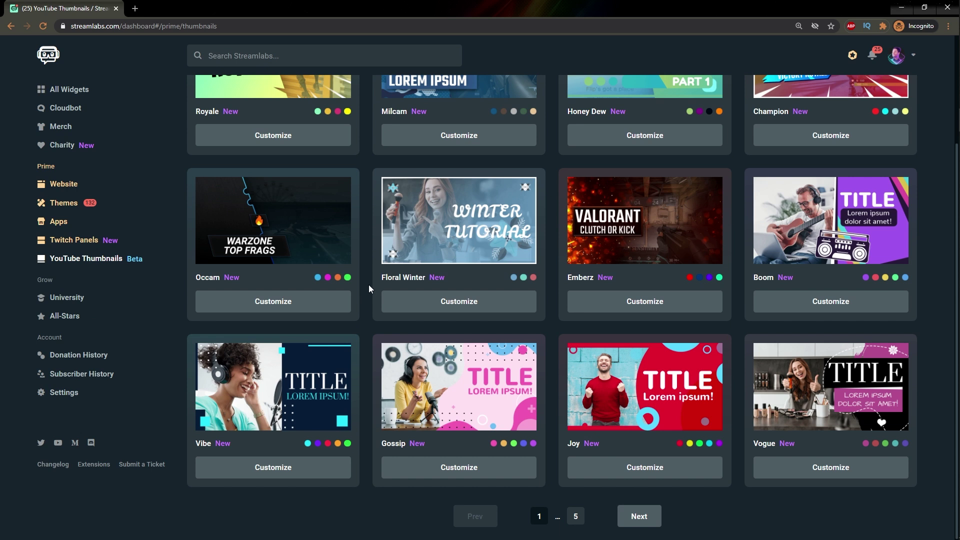
{"action": "scroll", "coordinate": [369, 288], "scroll_direction": "up", "scroll_amount": 3}
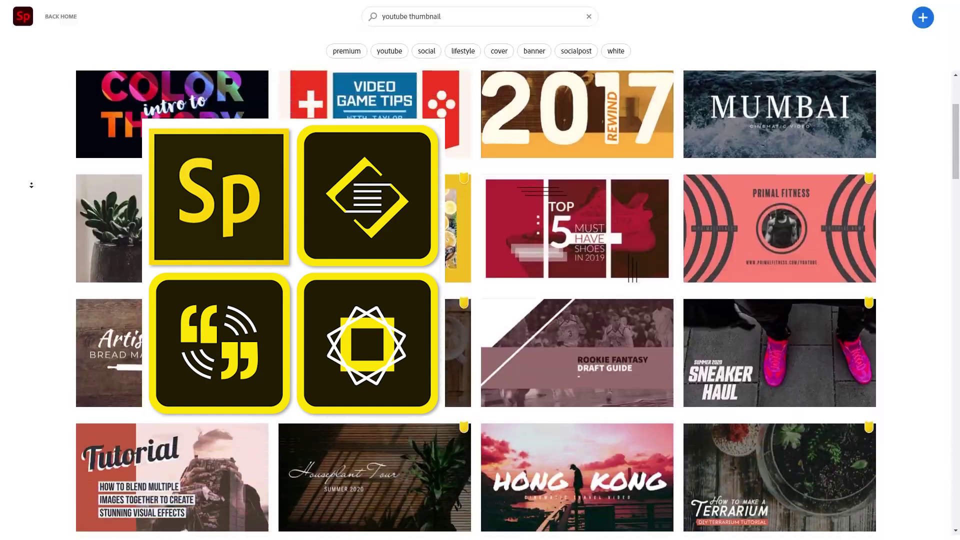
- Scroll down through Adobe Spark's 'youtube thumbnail' results toward RAP CRAFT IN HIP-HOP and Ink Drawing 101
{"action": "scroll", "coordinate": [31, 186], "scroll_direction": "down", "scroll_amount": 20}
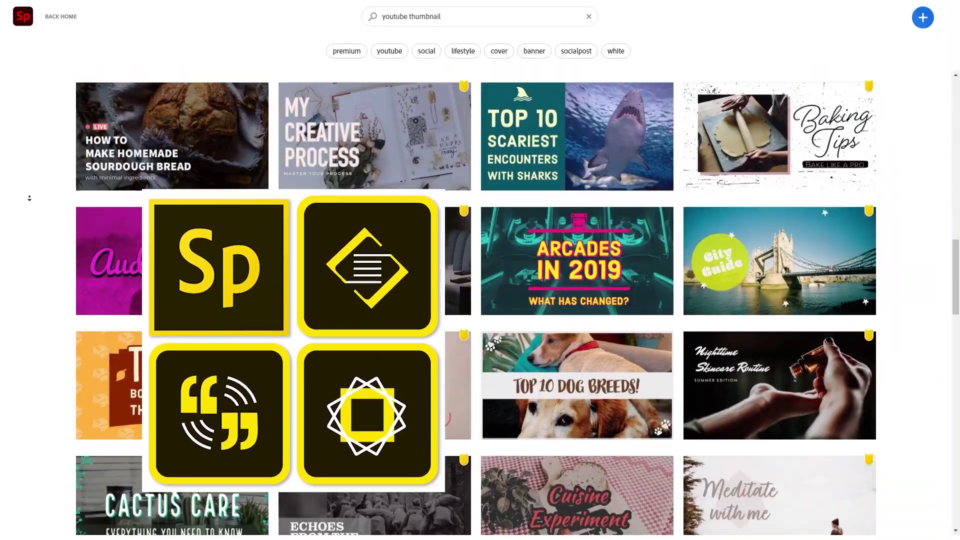
{"action": "scroll", "coordinate": [29, 198], "scroll_direction": "down", "scroll_amount": 20}
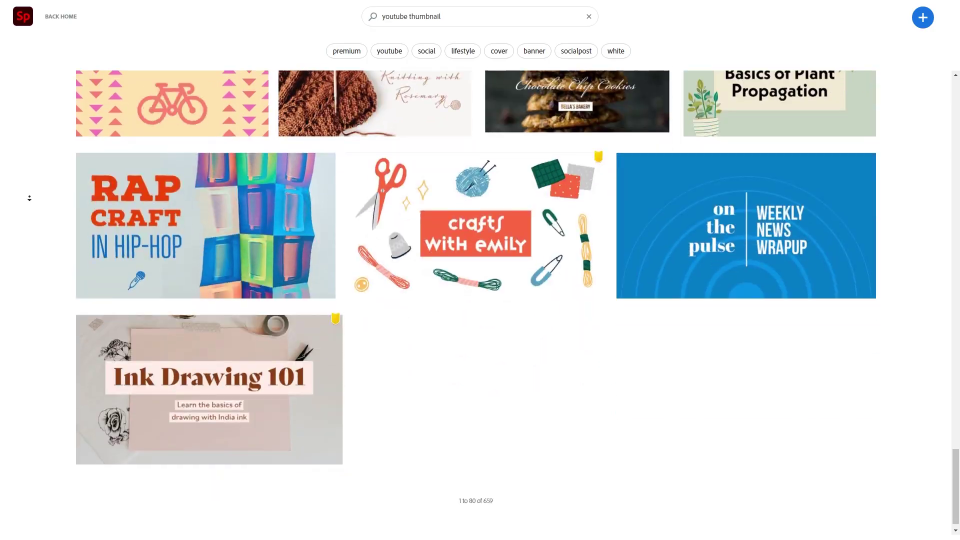
{"action": "scroll", "coordinate": [30, 199], "scroll_direction": "down", "scroll_amount": 20}
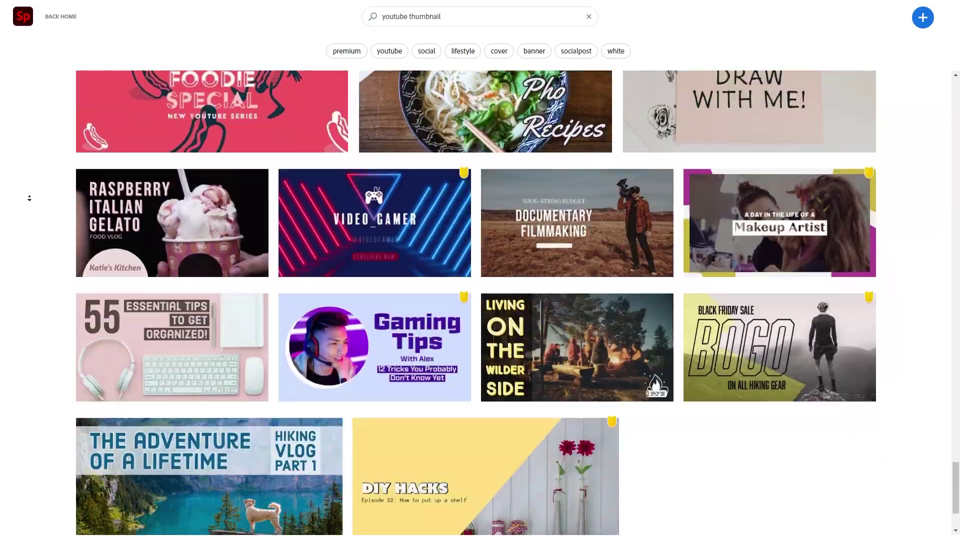